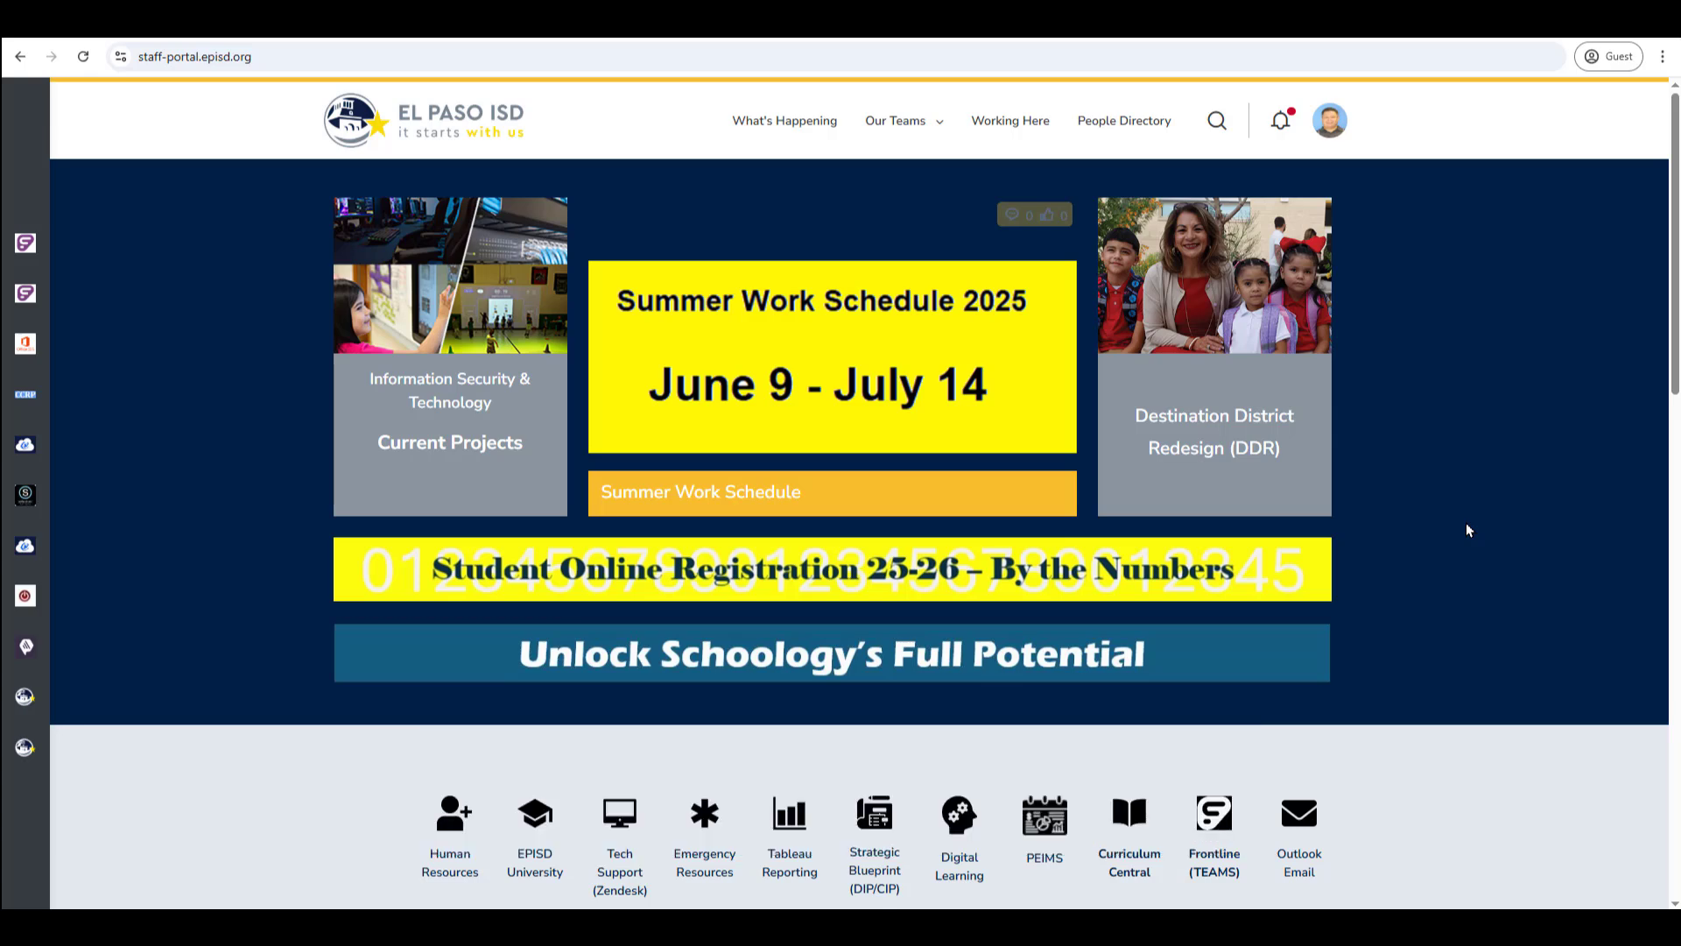
# From the Unlock Schoology's Full Potential article, open the Blended Learning course catalogue and follow the QuickTime workshop's EPISD University registration link.
pyautogui.click(672, 651)
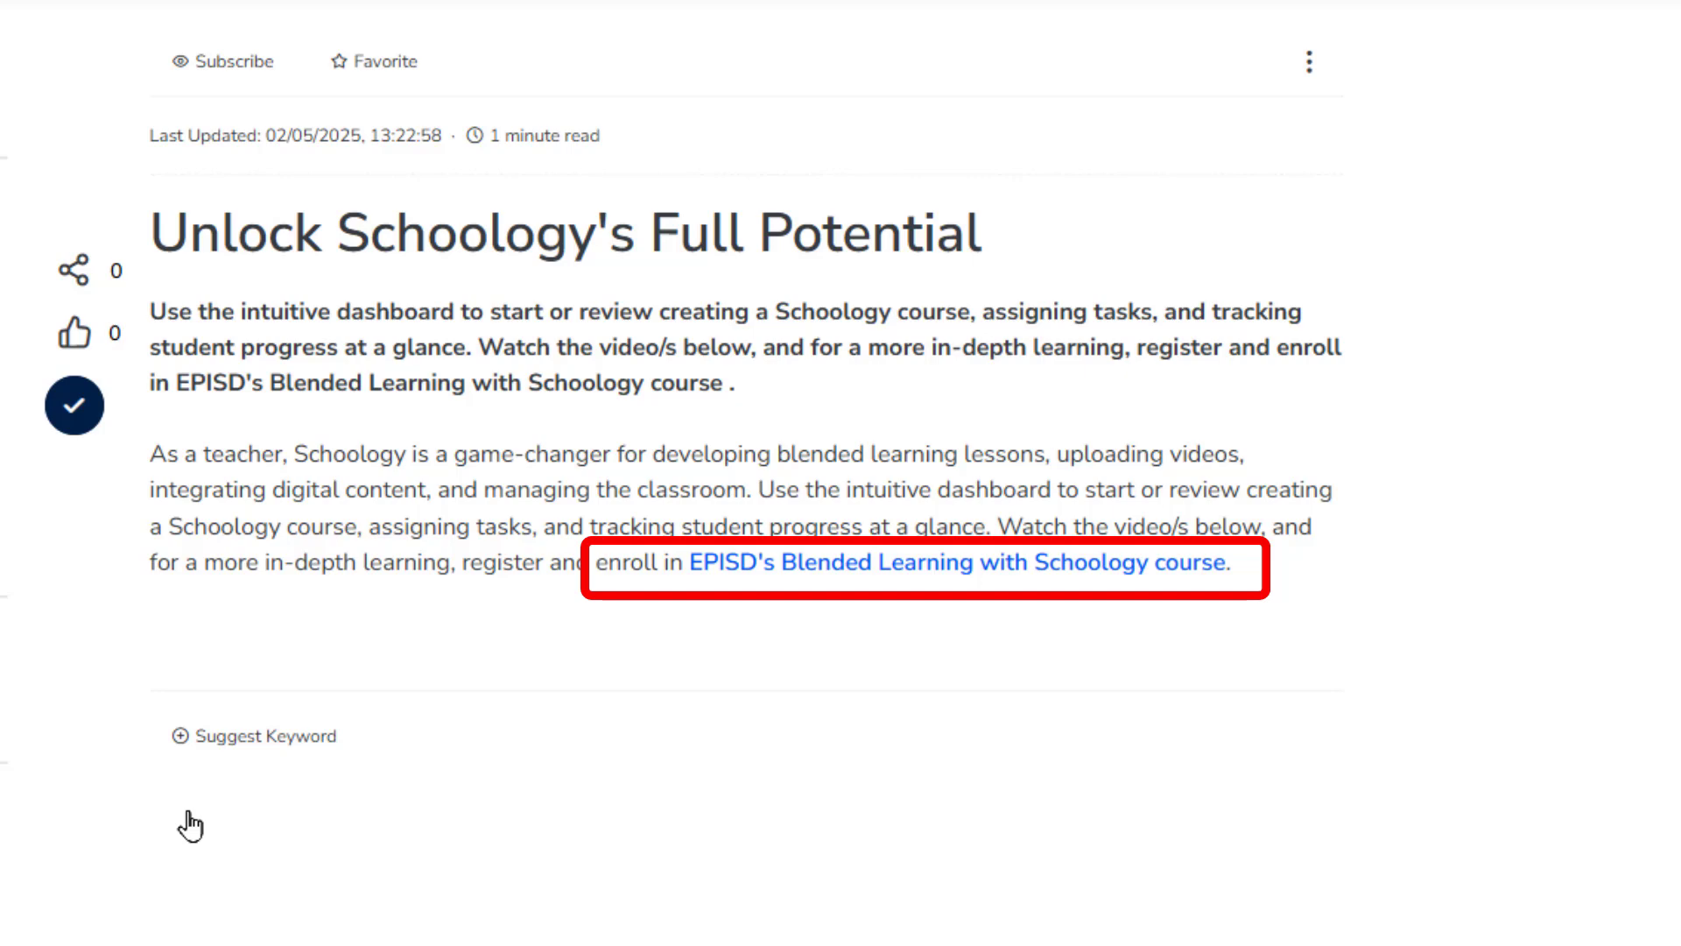
pyautogui.click(889, 571)
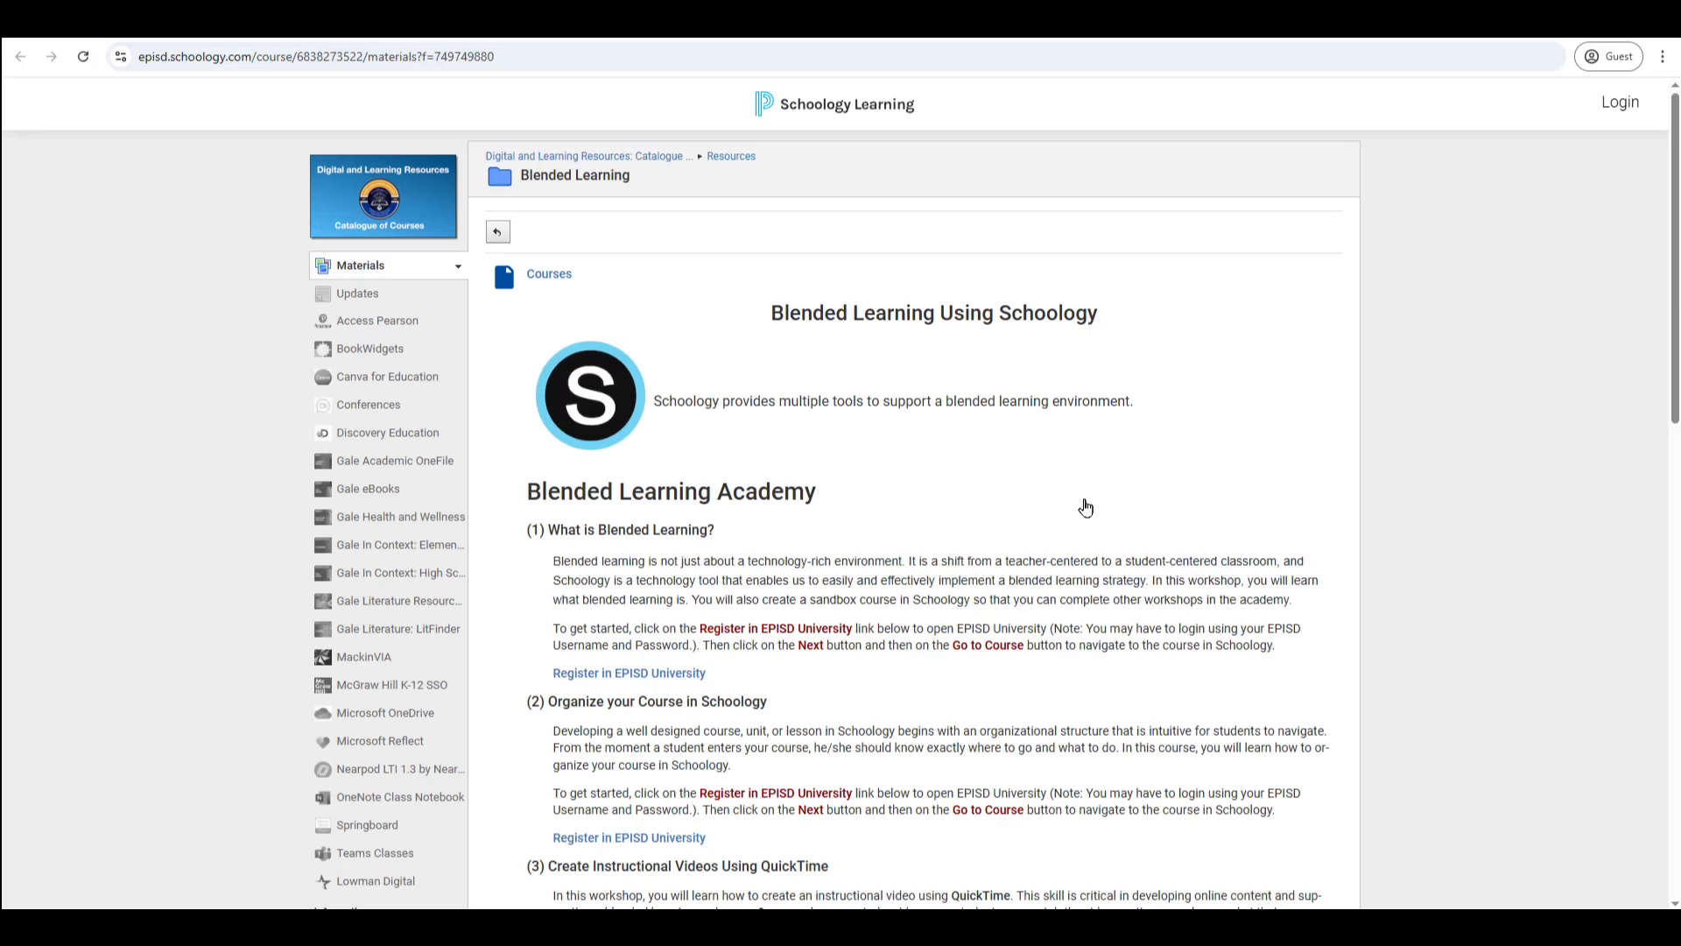
pyautogui.scroll(-3, 873, 553)
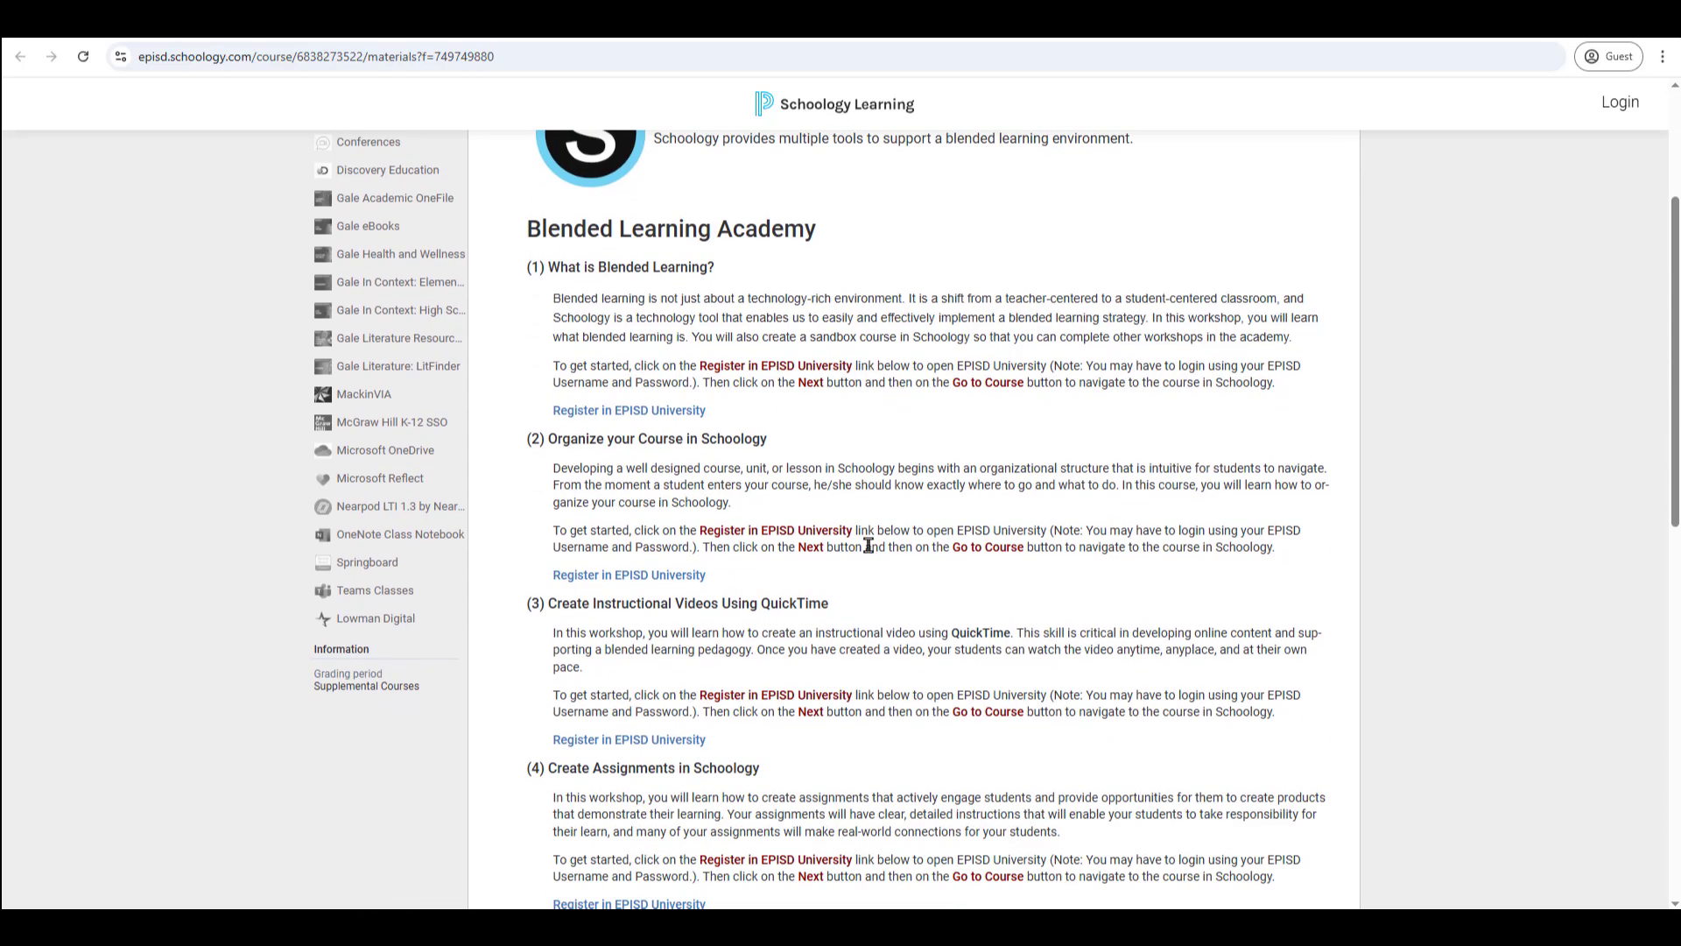
pyautogui.scroll(-2, 868, 546)
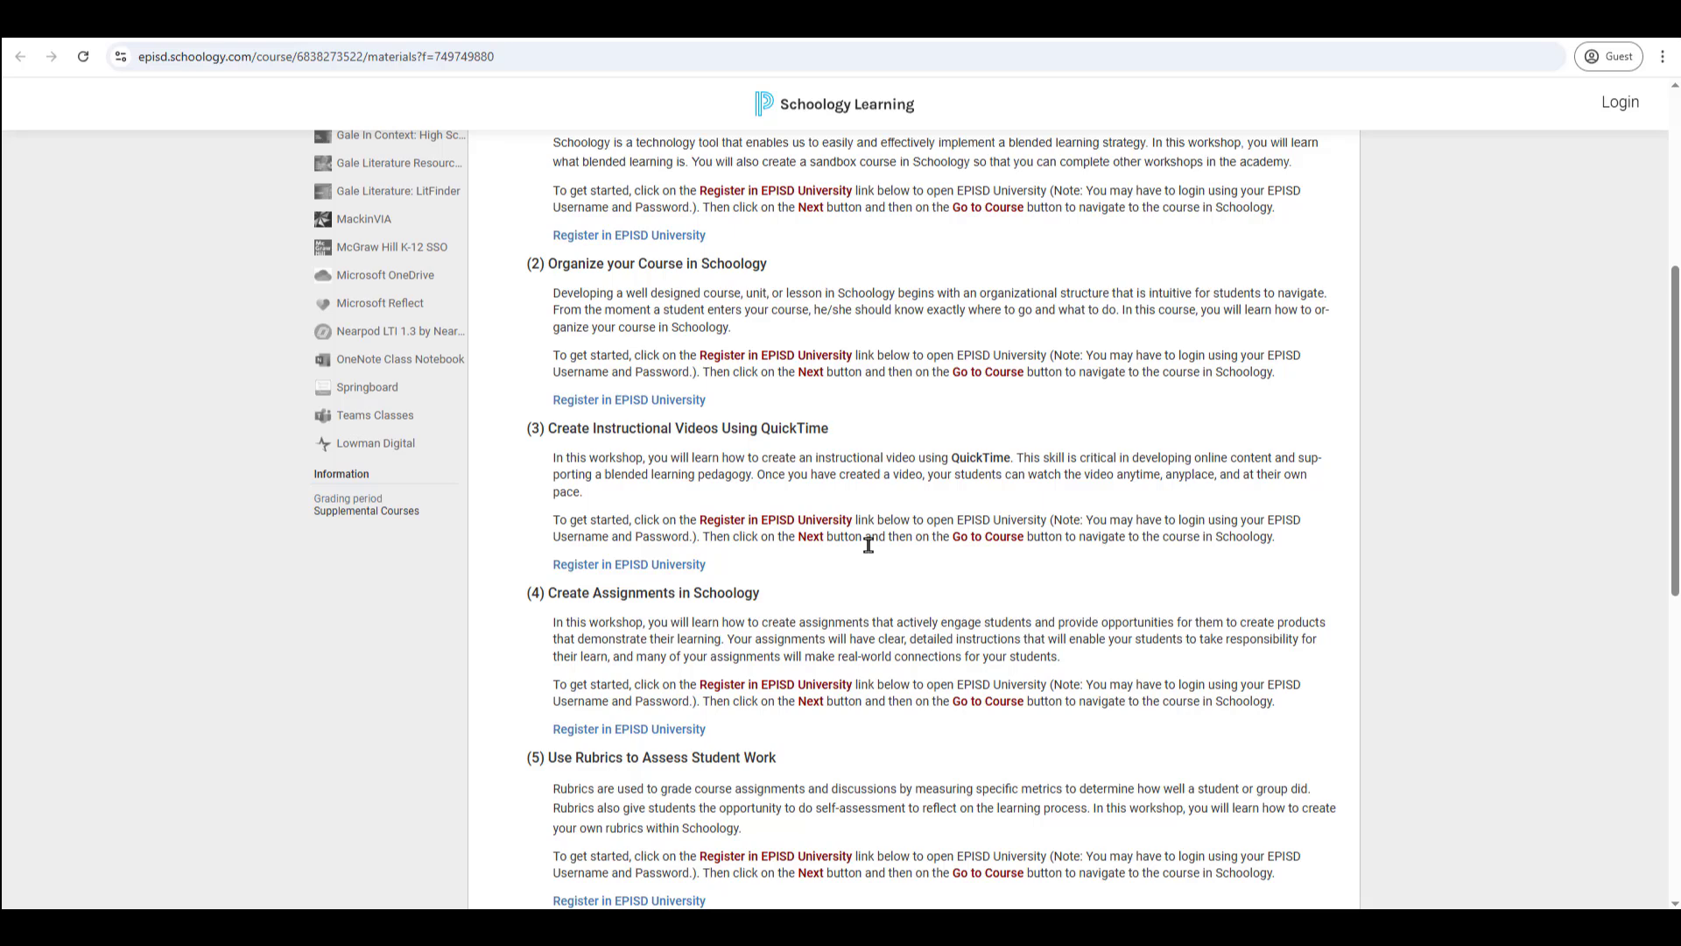
pyautogui.click(692, 565)
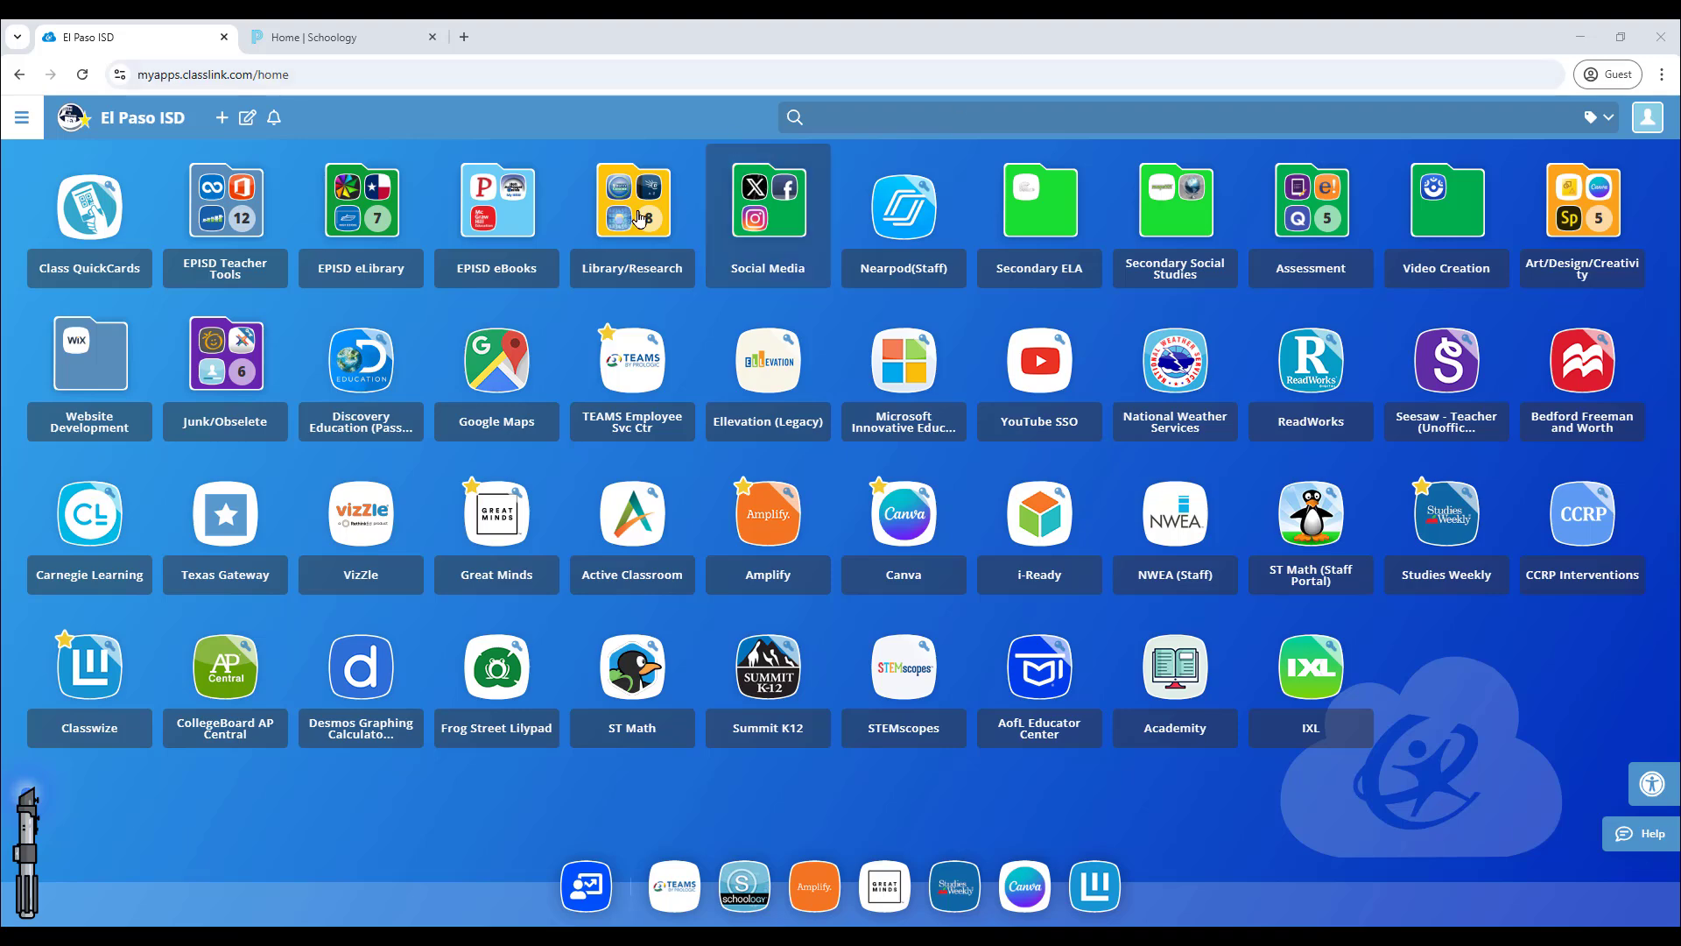
# Look in the EPISD Teacher Tools folder for Schoology, switch to it, and import saved materials from Resources into the 4A: Section 1 course.
pyautogui.click(226, 207)
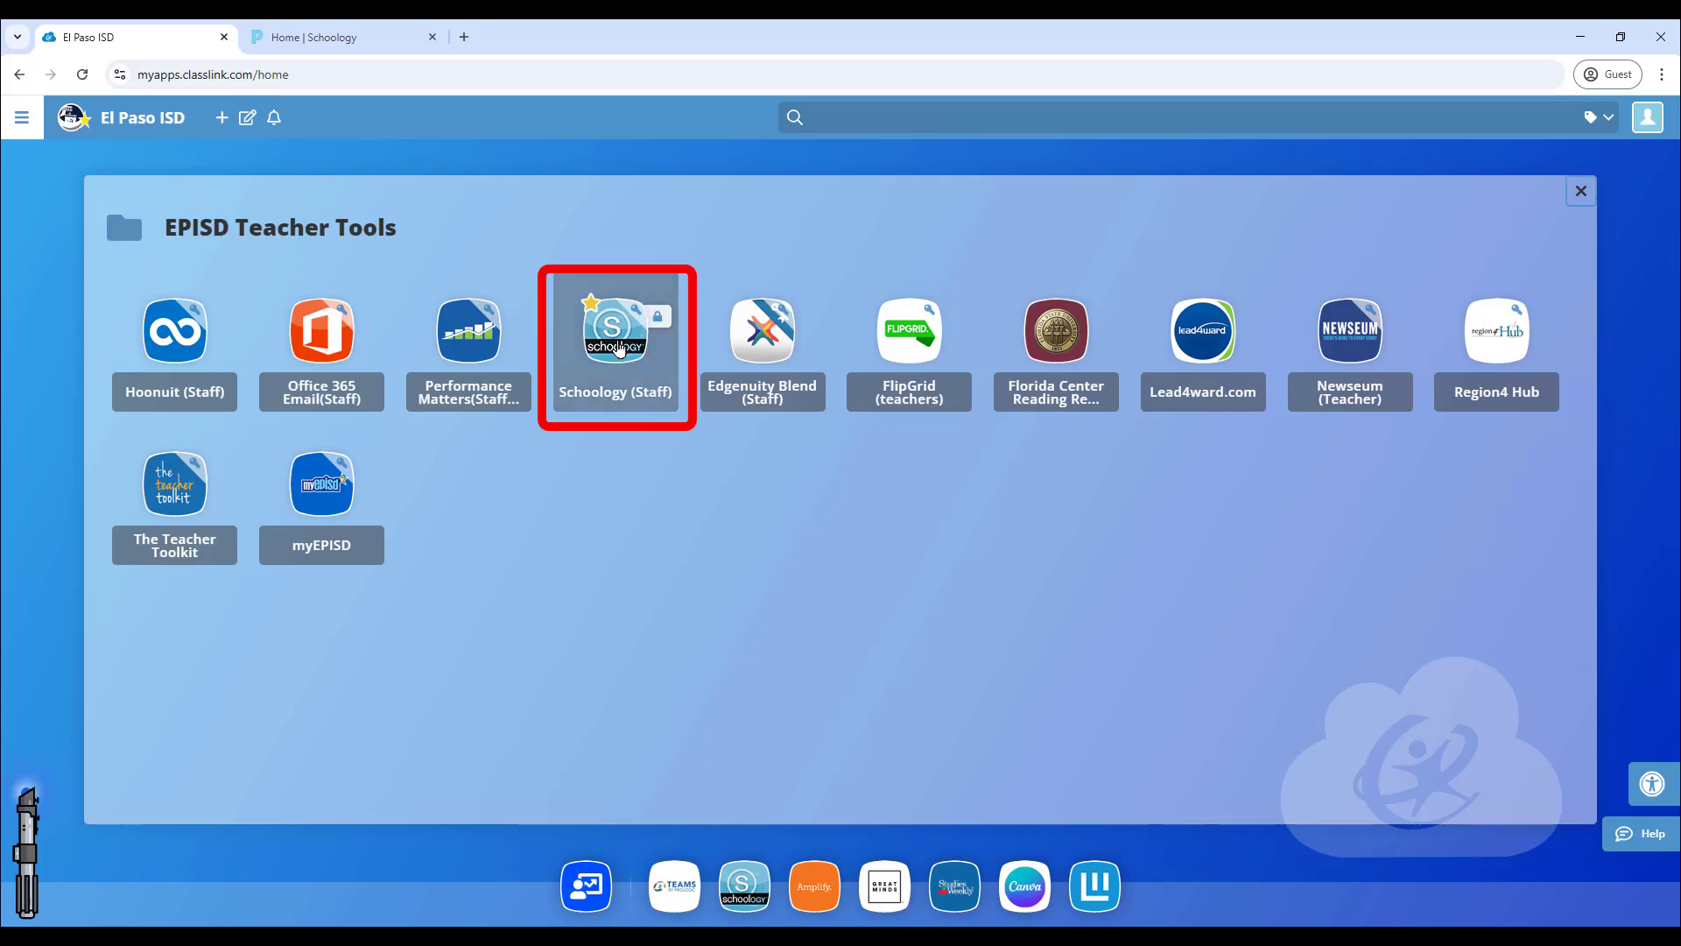
pyautogui.click(368, 43)
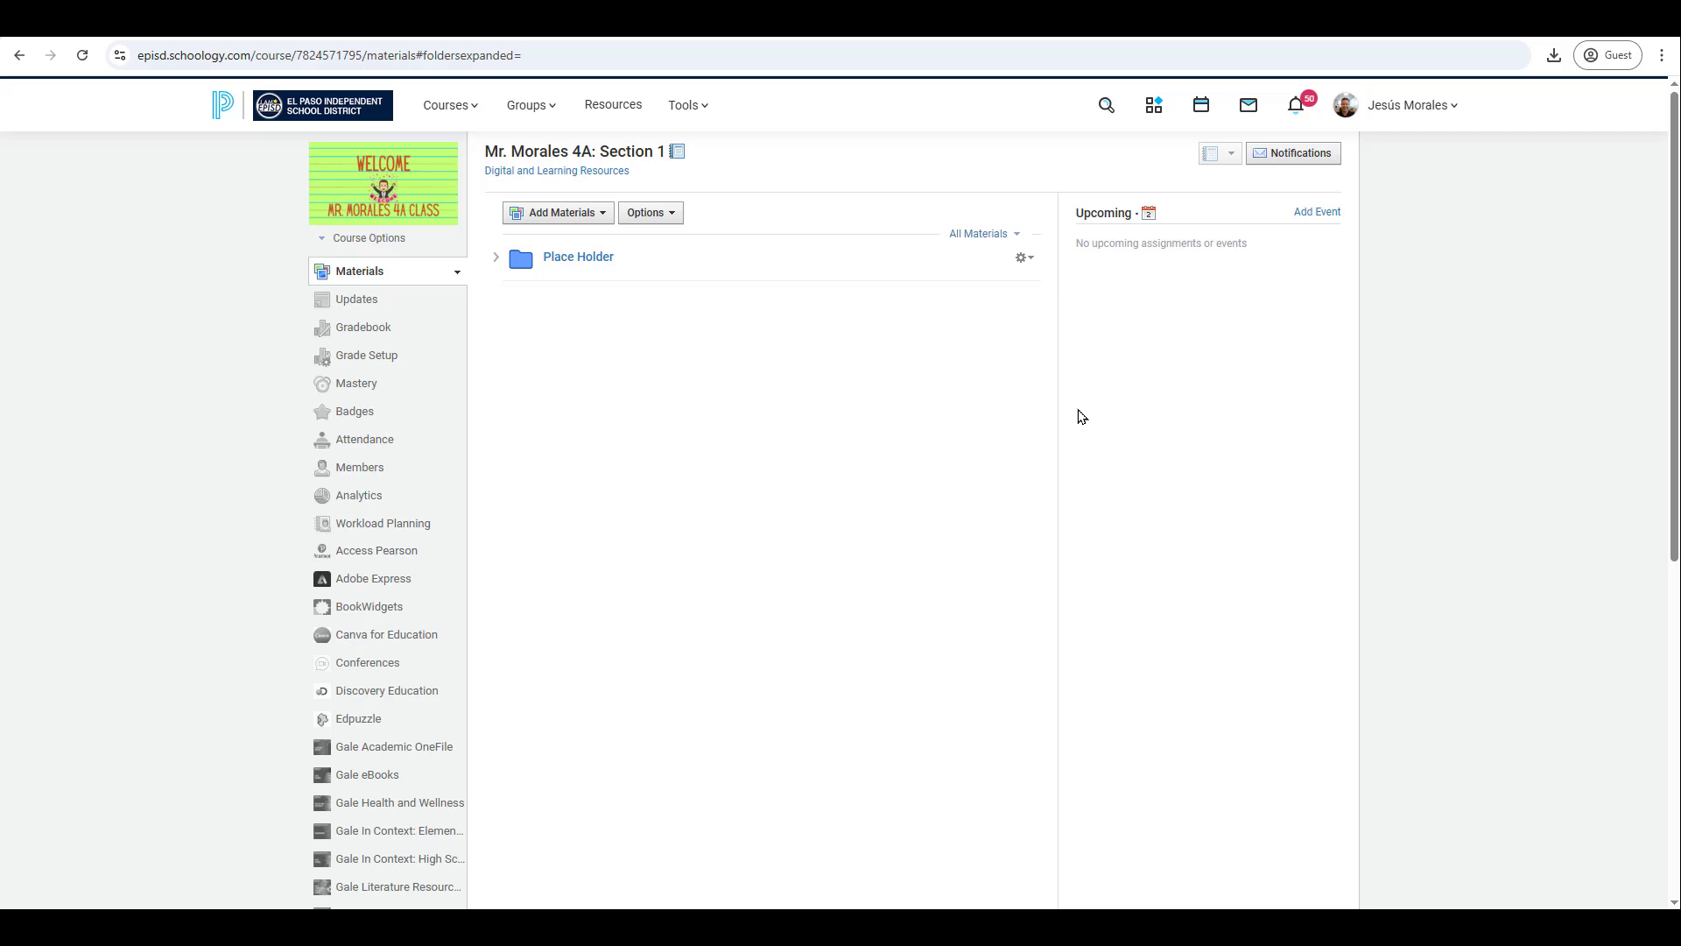
pyautogui.click(565, 213)
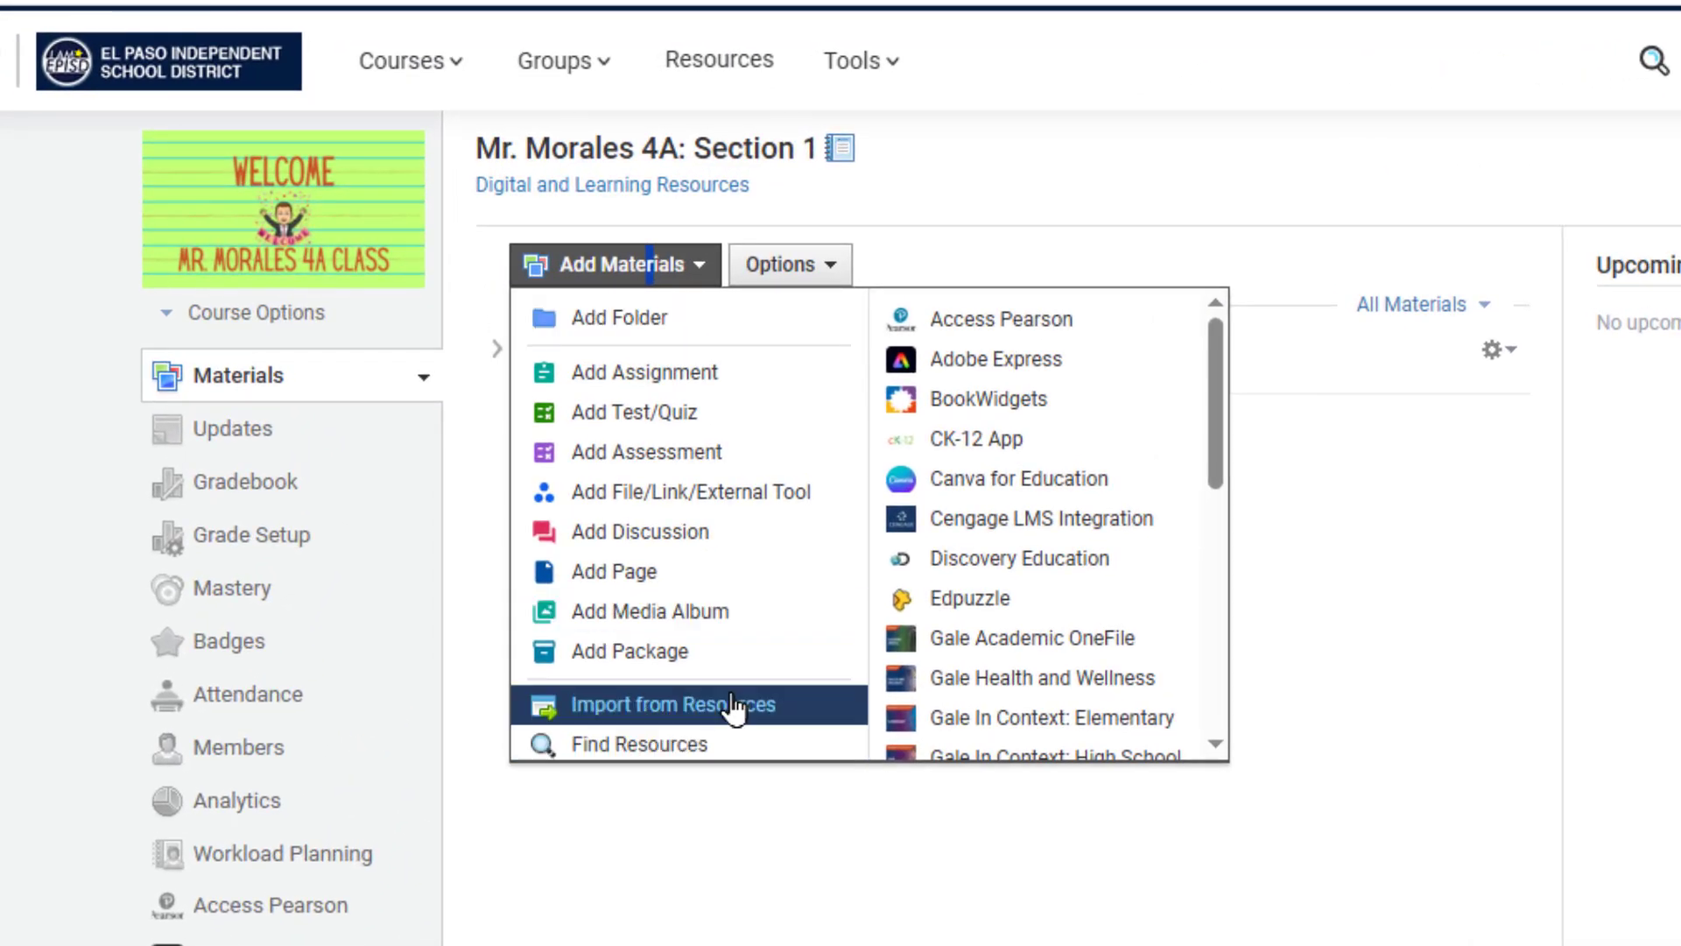
pyautogui.click(734, 706)
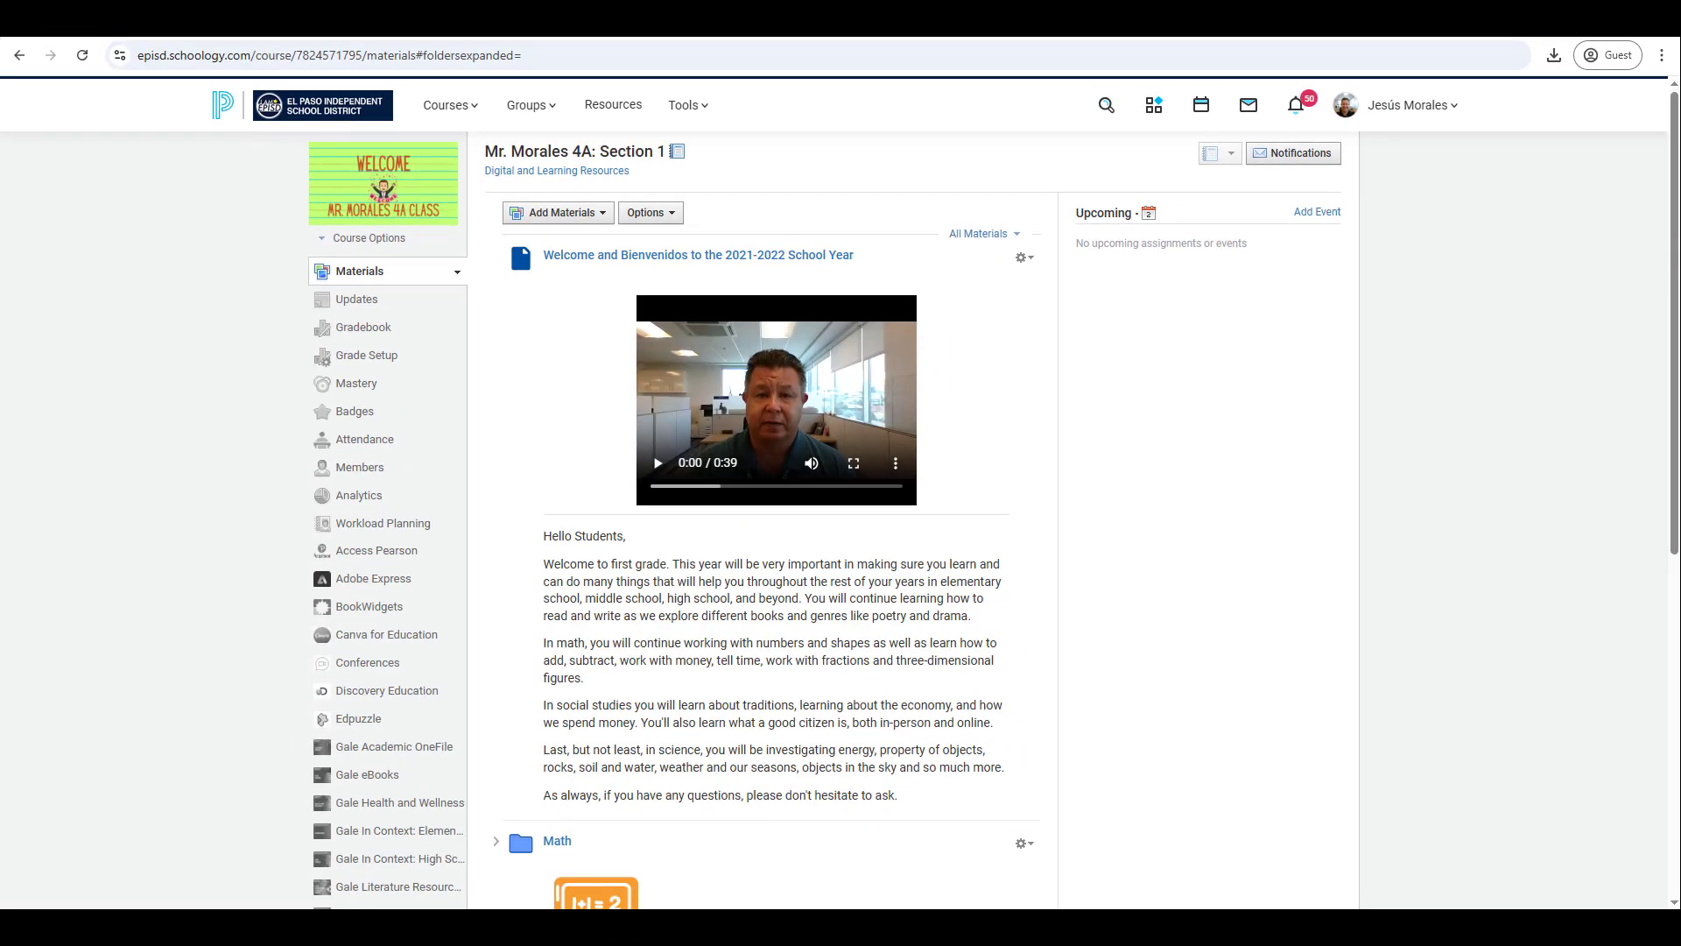
pyautogui.click(603, 213)
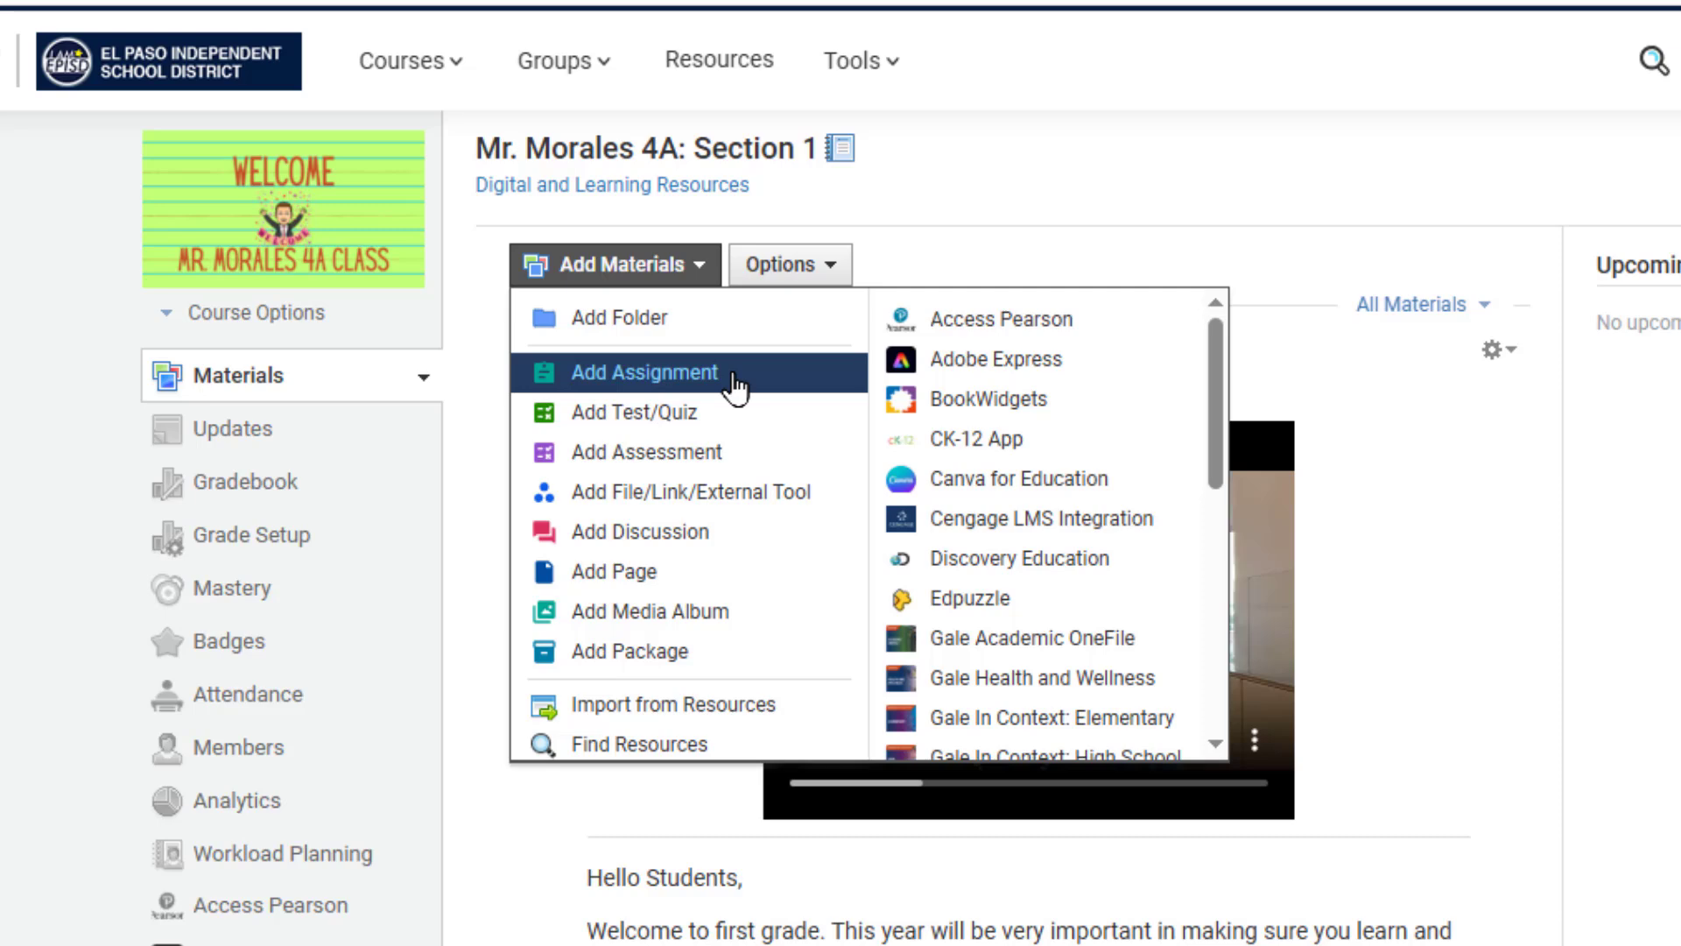
pyautogui.press('Down')
pyautogui.press('Down')
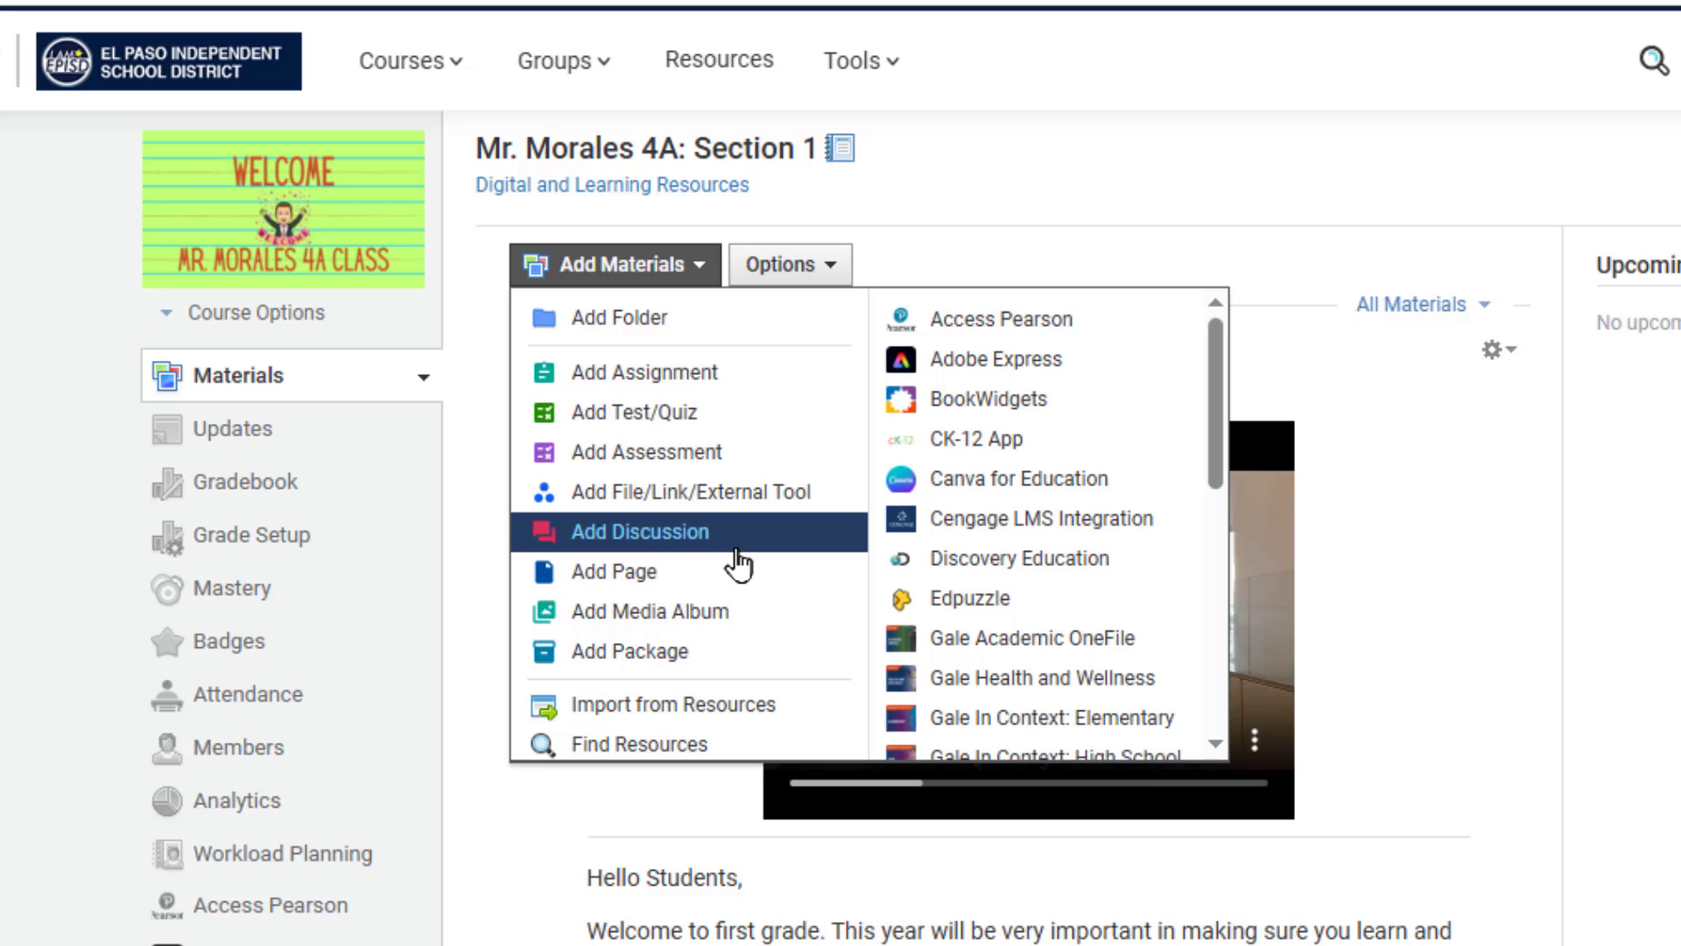
pyautogui.click(1654, 485)
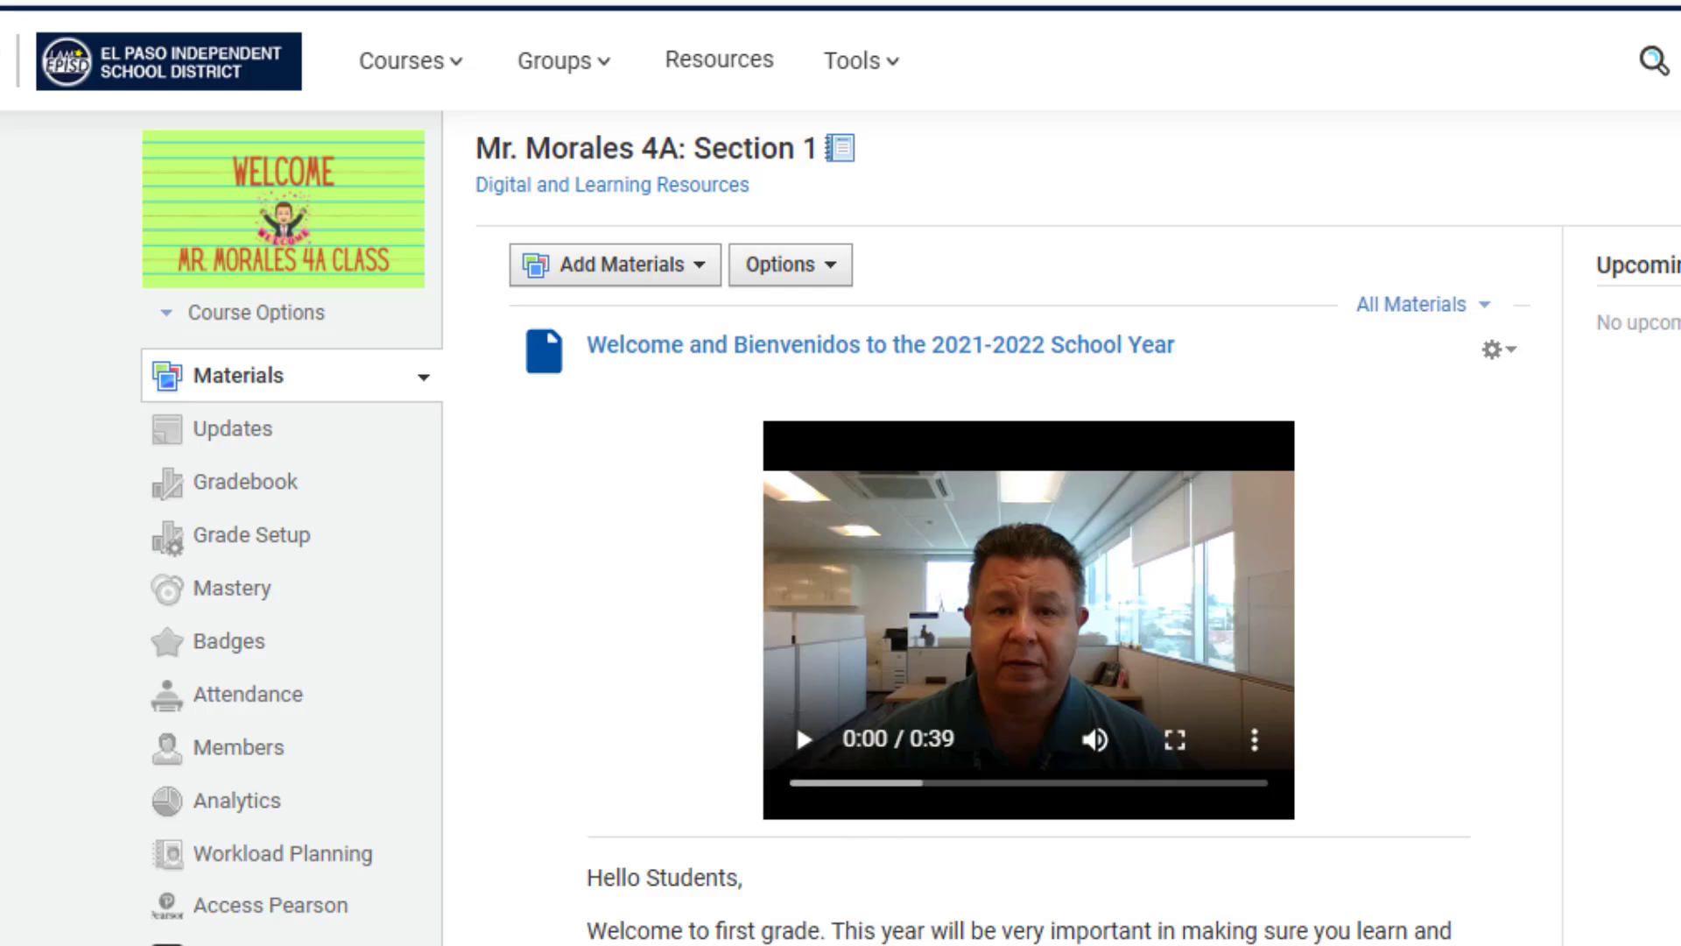
# Examine the 4A course's welcome page and subject folders, and the colour-coded unit folders in the Demo 8th Grade Social Studies course.
pyautogui.scroll(-5, 647, 588)
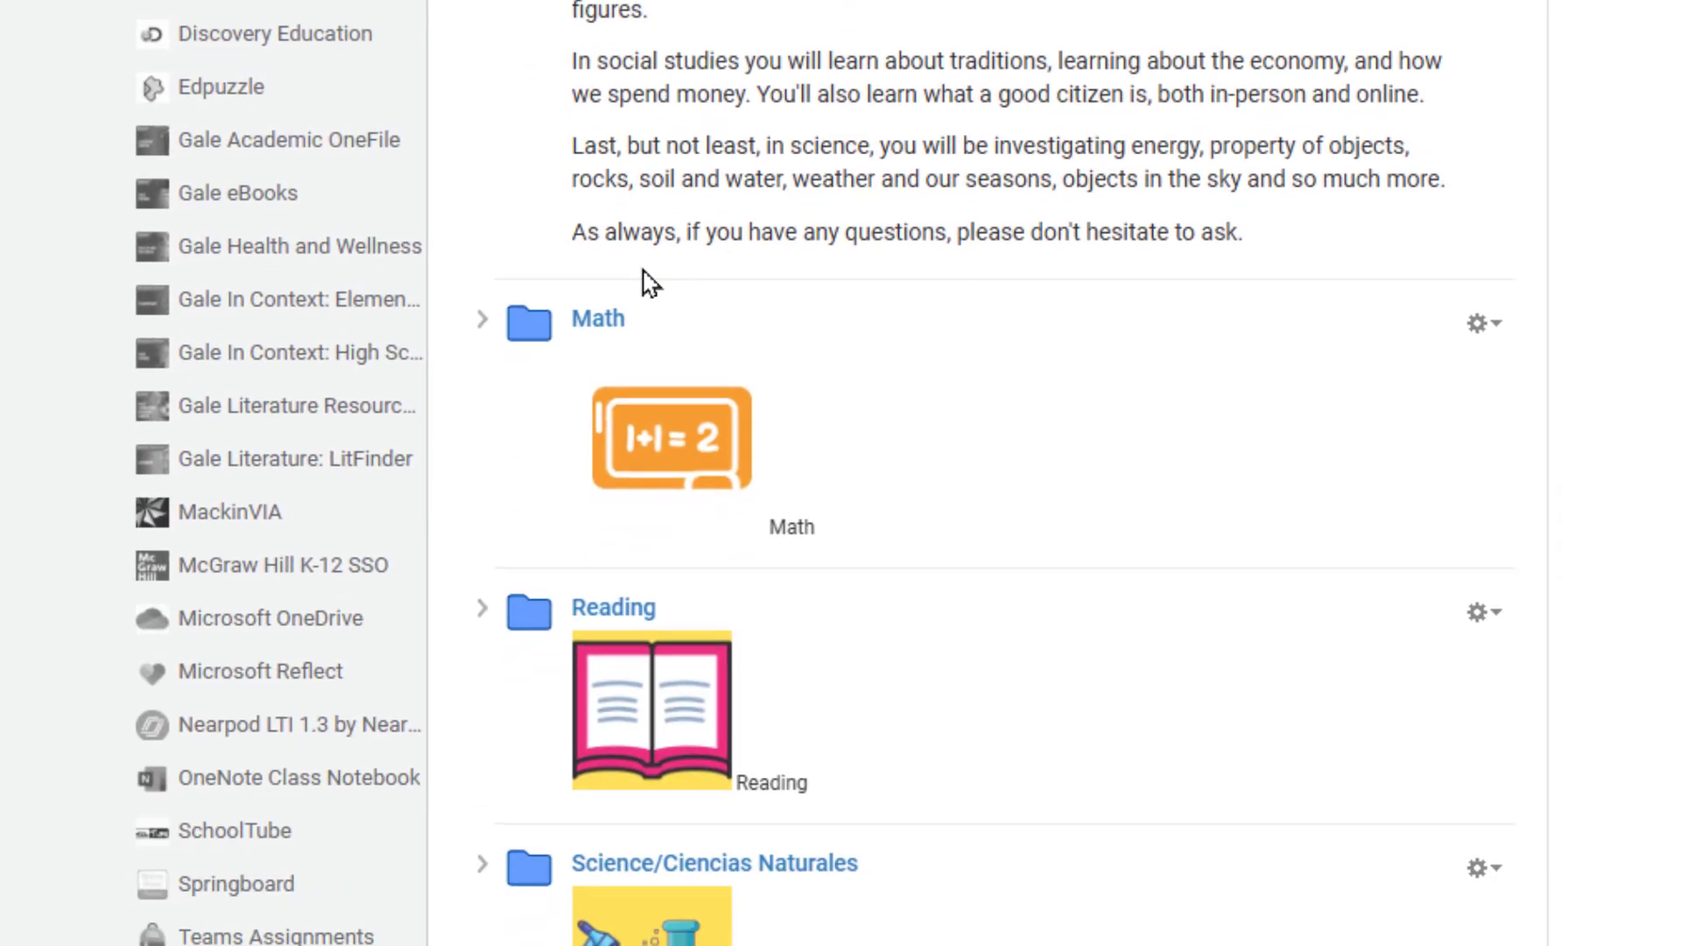
pyautogui.click(594, 280)
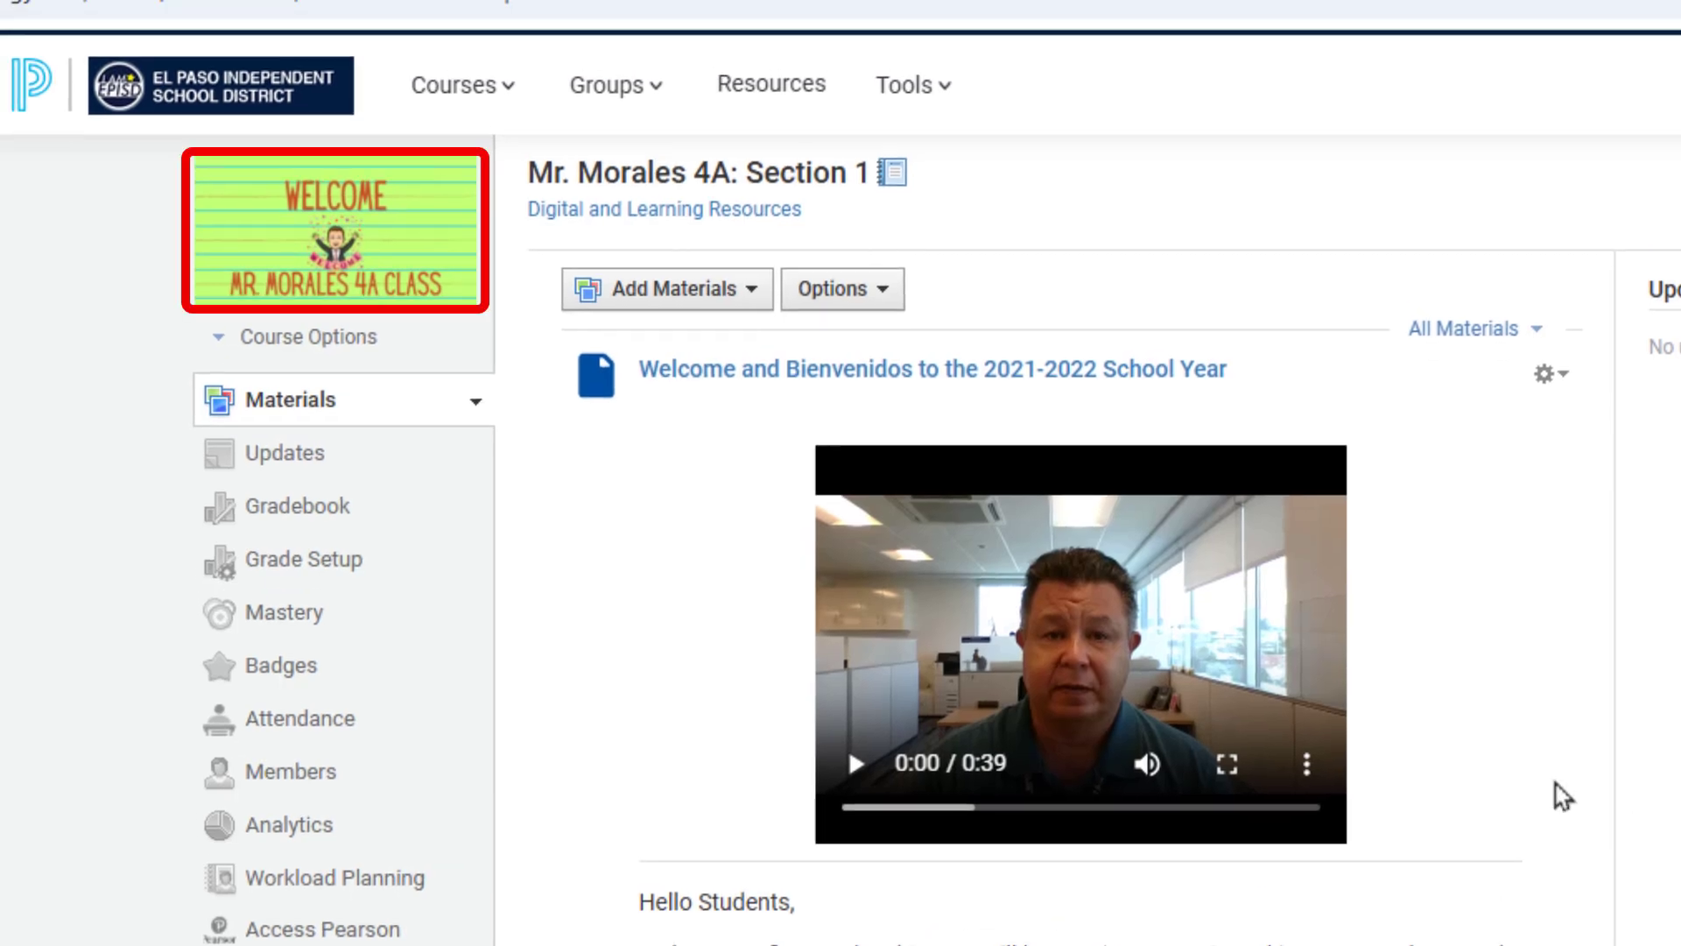
pyautogui.moveTo(339, 268)
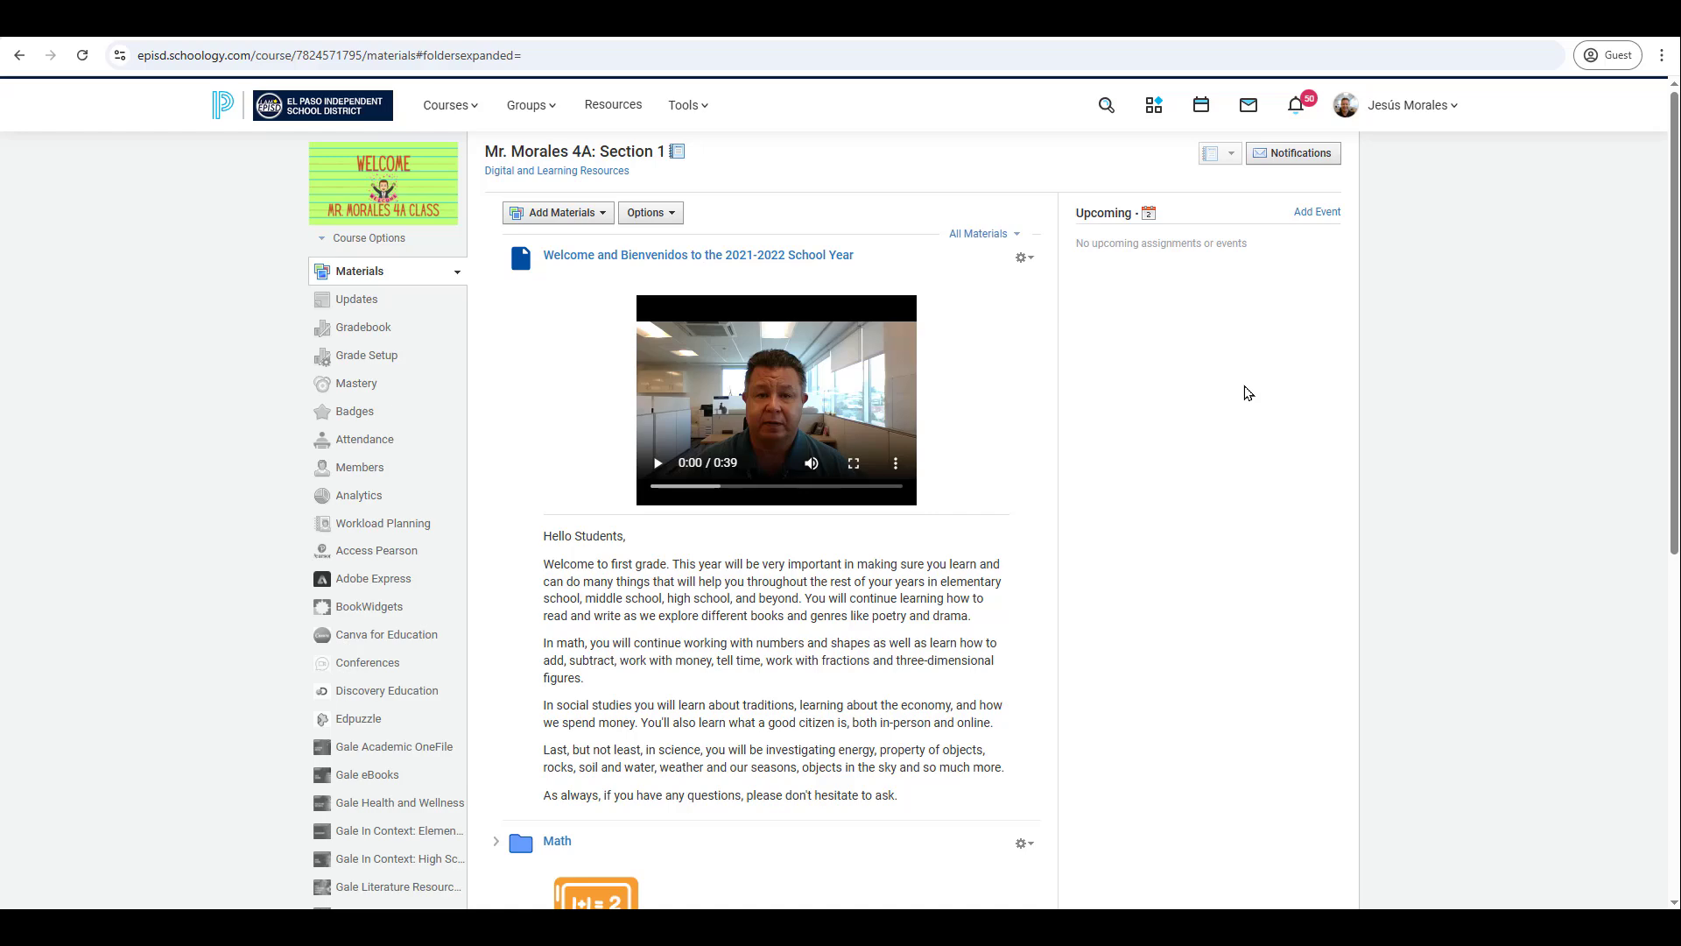
pyautogui.scroll(-7, 739, 537)
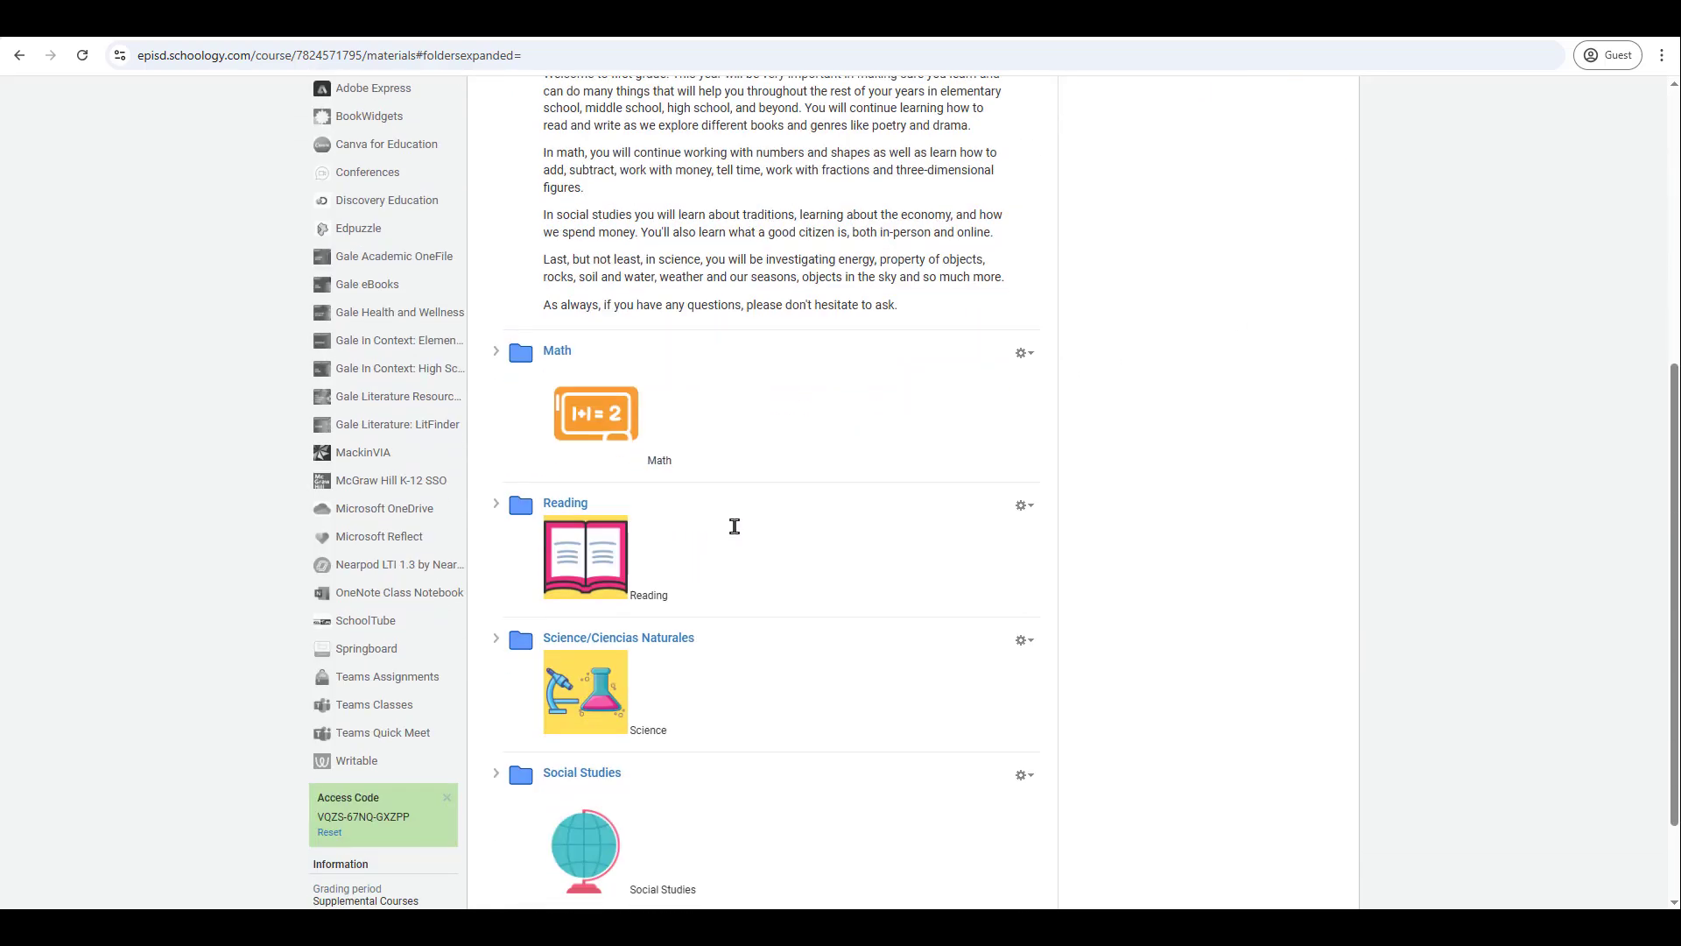
pyautogui.scroll(7, 735, 526)
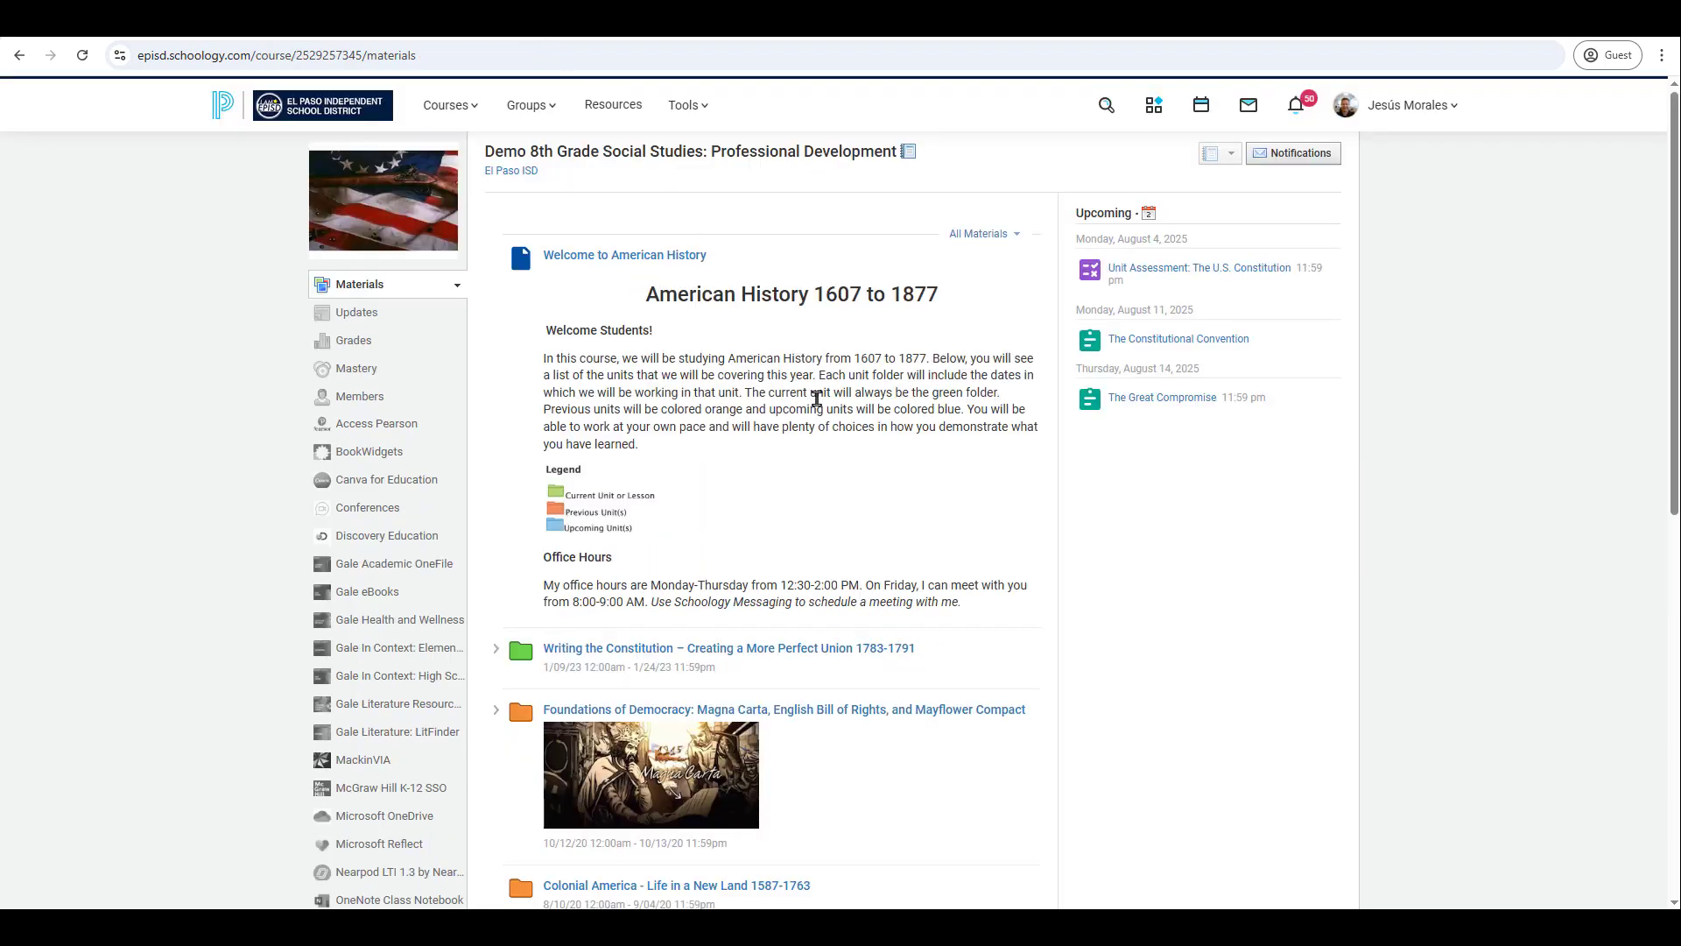
pyautogui.scroll(-1, 816, 399)
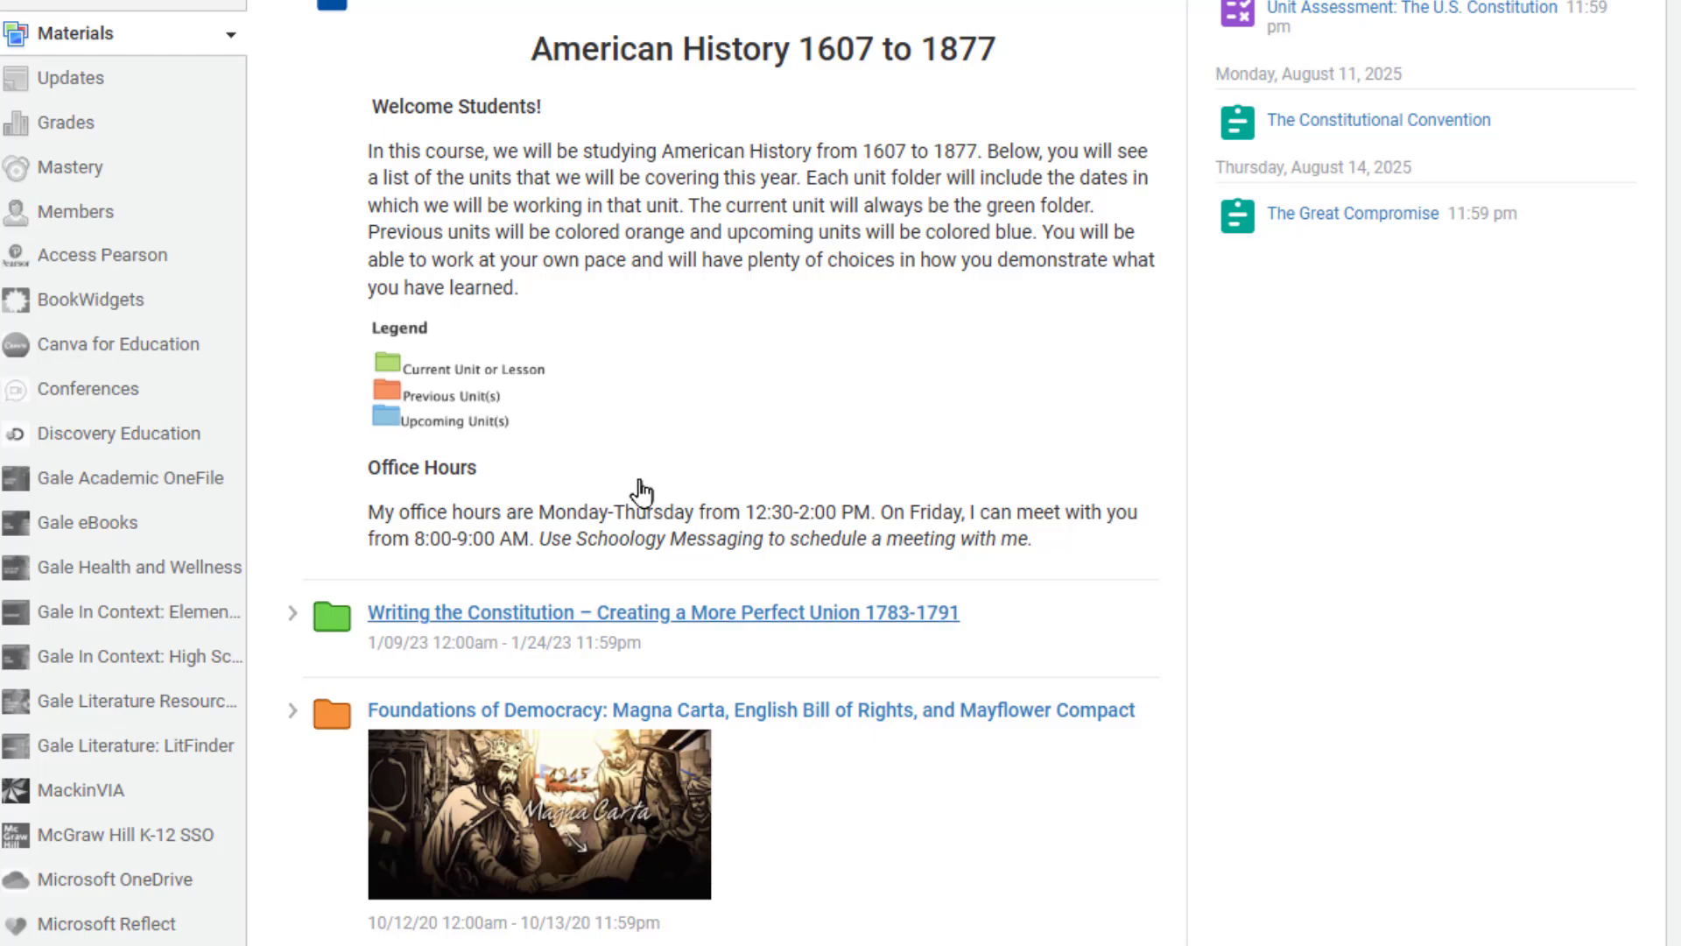
pyautogui.scroll(-3, 640, 481)
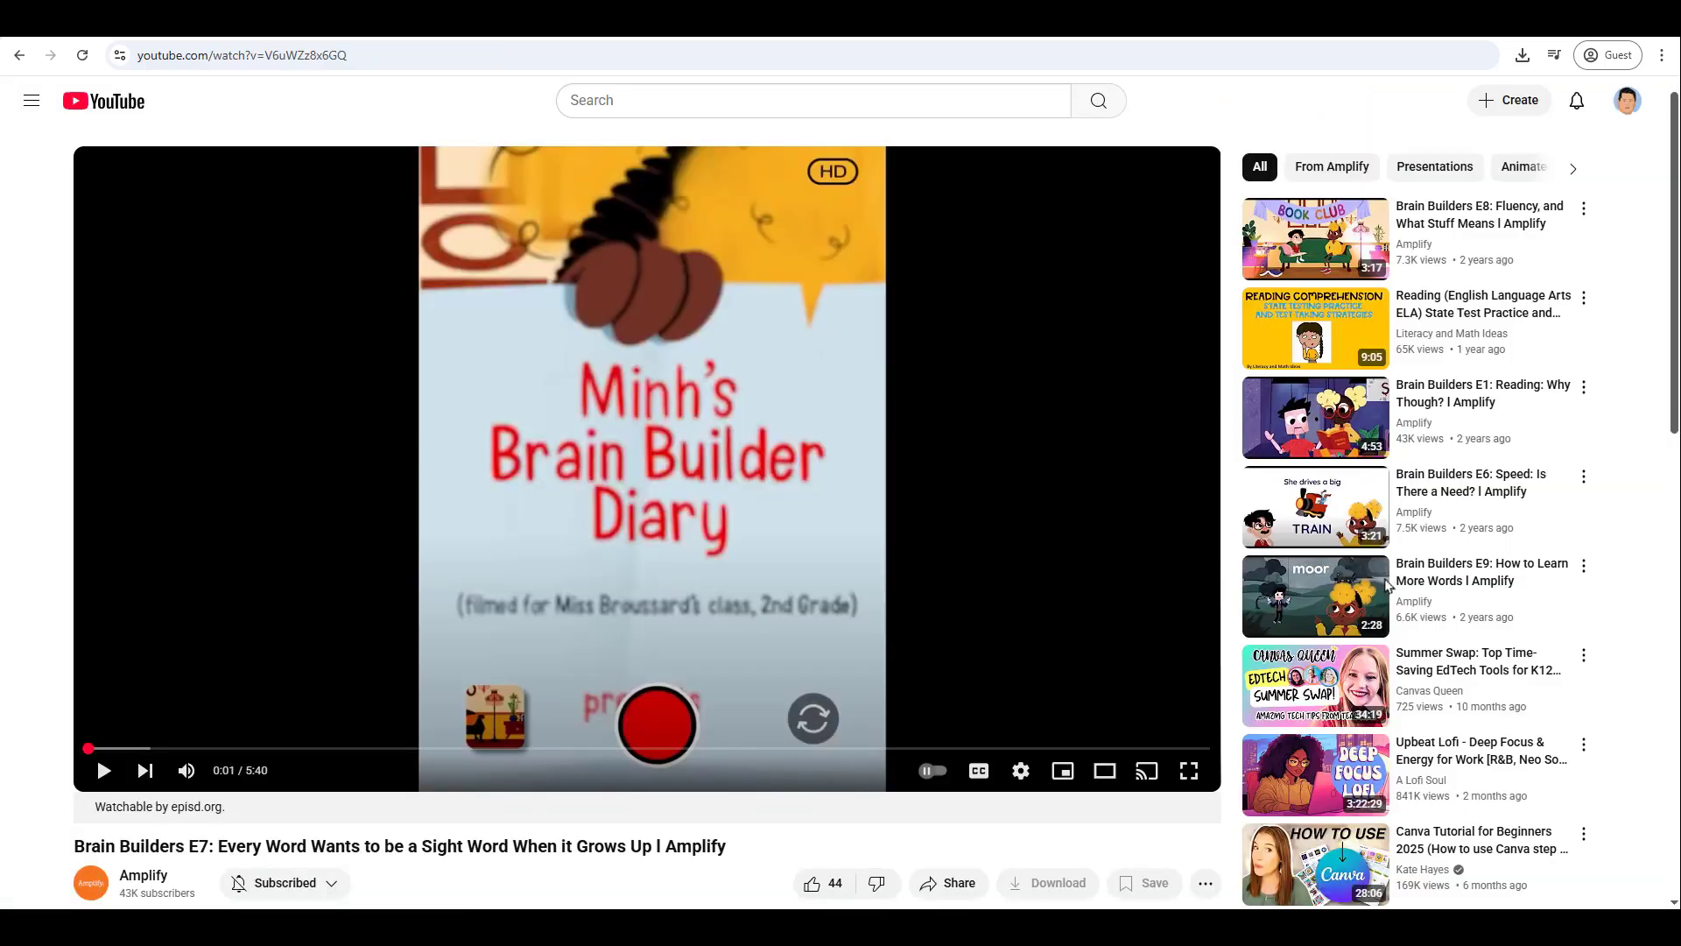
# Copy the embed code of the YouTube video "Brain Builders E7: Every Word Wants to be a Sight Word When it Grows Up".
pyautogui.scroll(-2, 1393, 585)
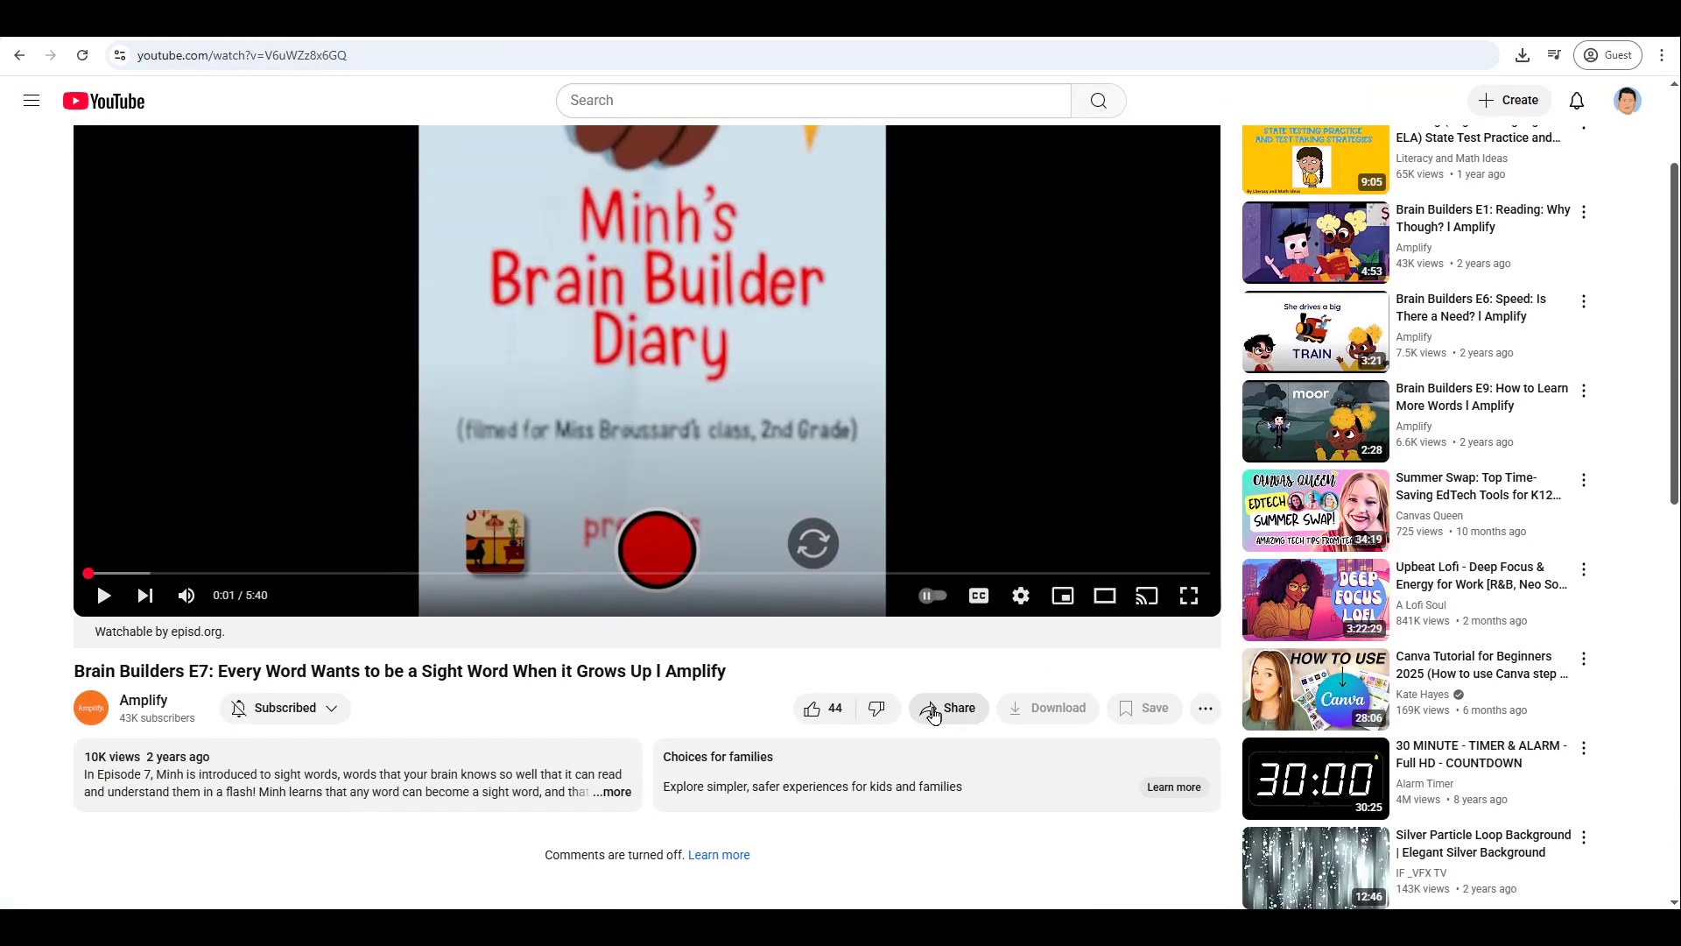
pyautogui.click(933, 717)
pyautogui.click(674, 428)
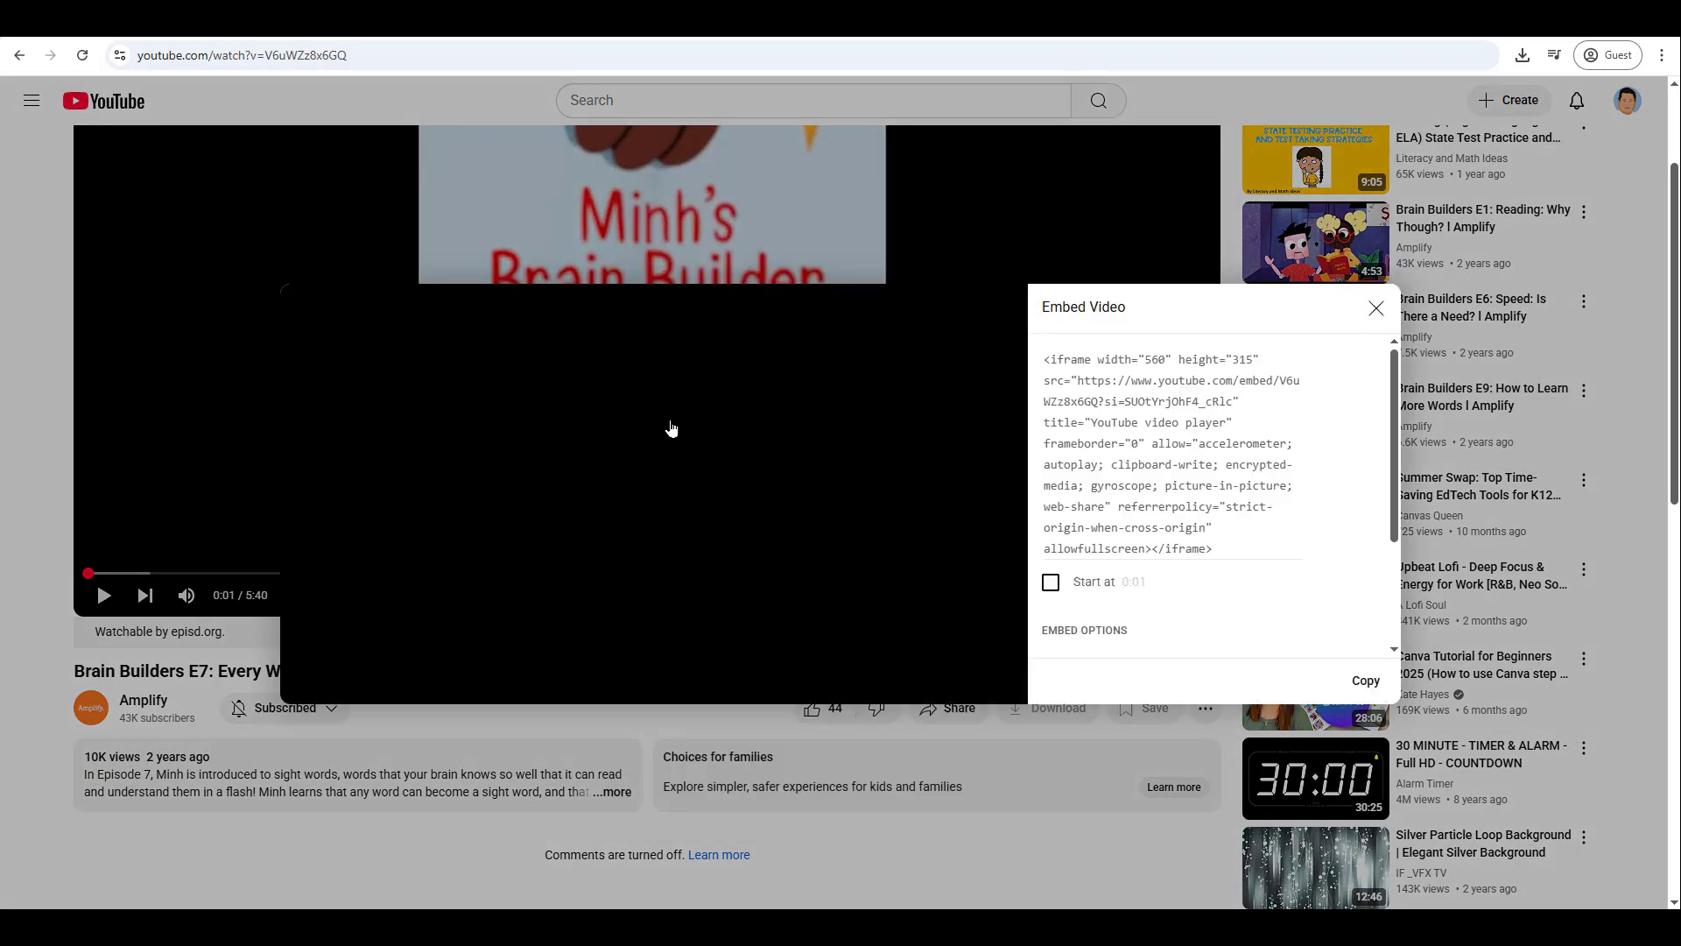
pyautogui.click(1363, 682)
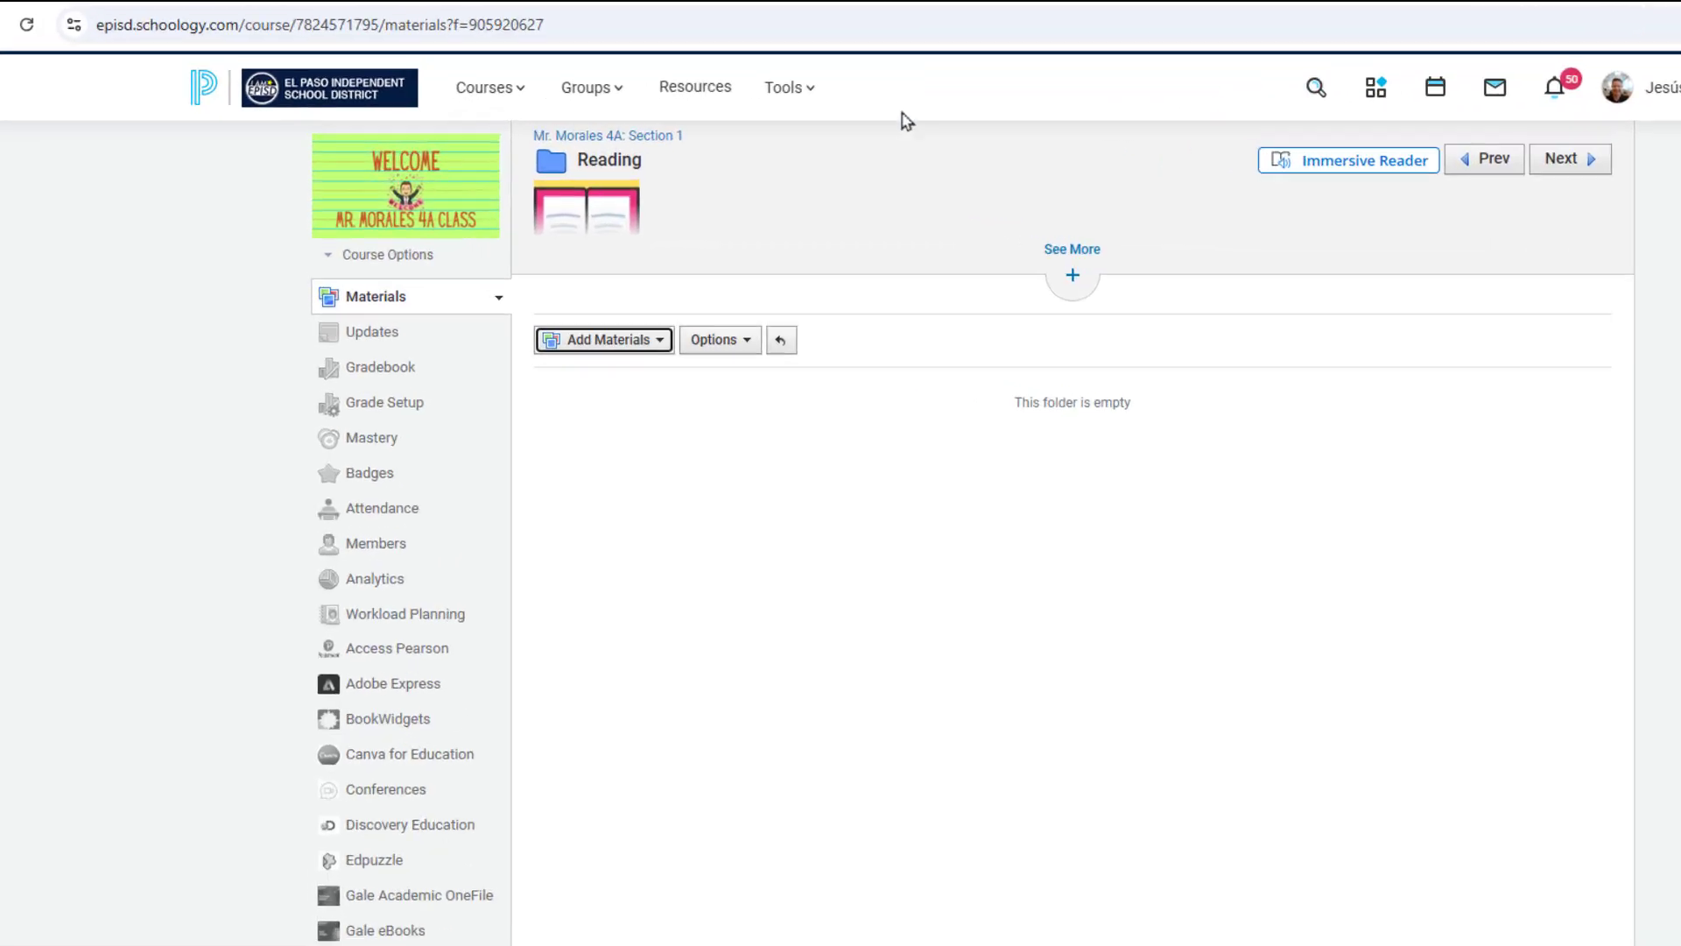
# Start a new page in the course's Reading folder and title it "Sight Words".
pyautogui.click(569, 309)
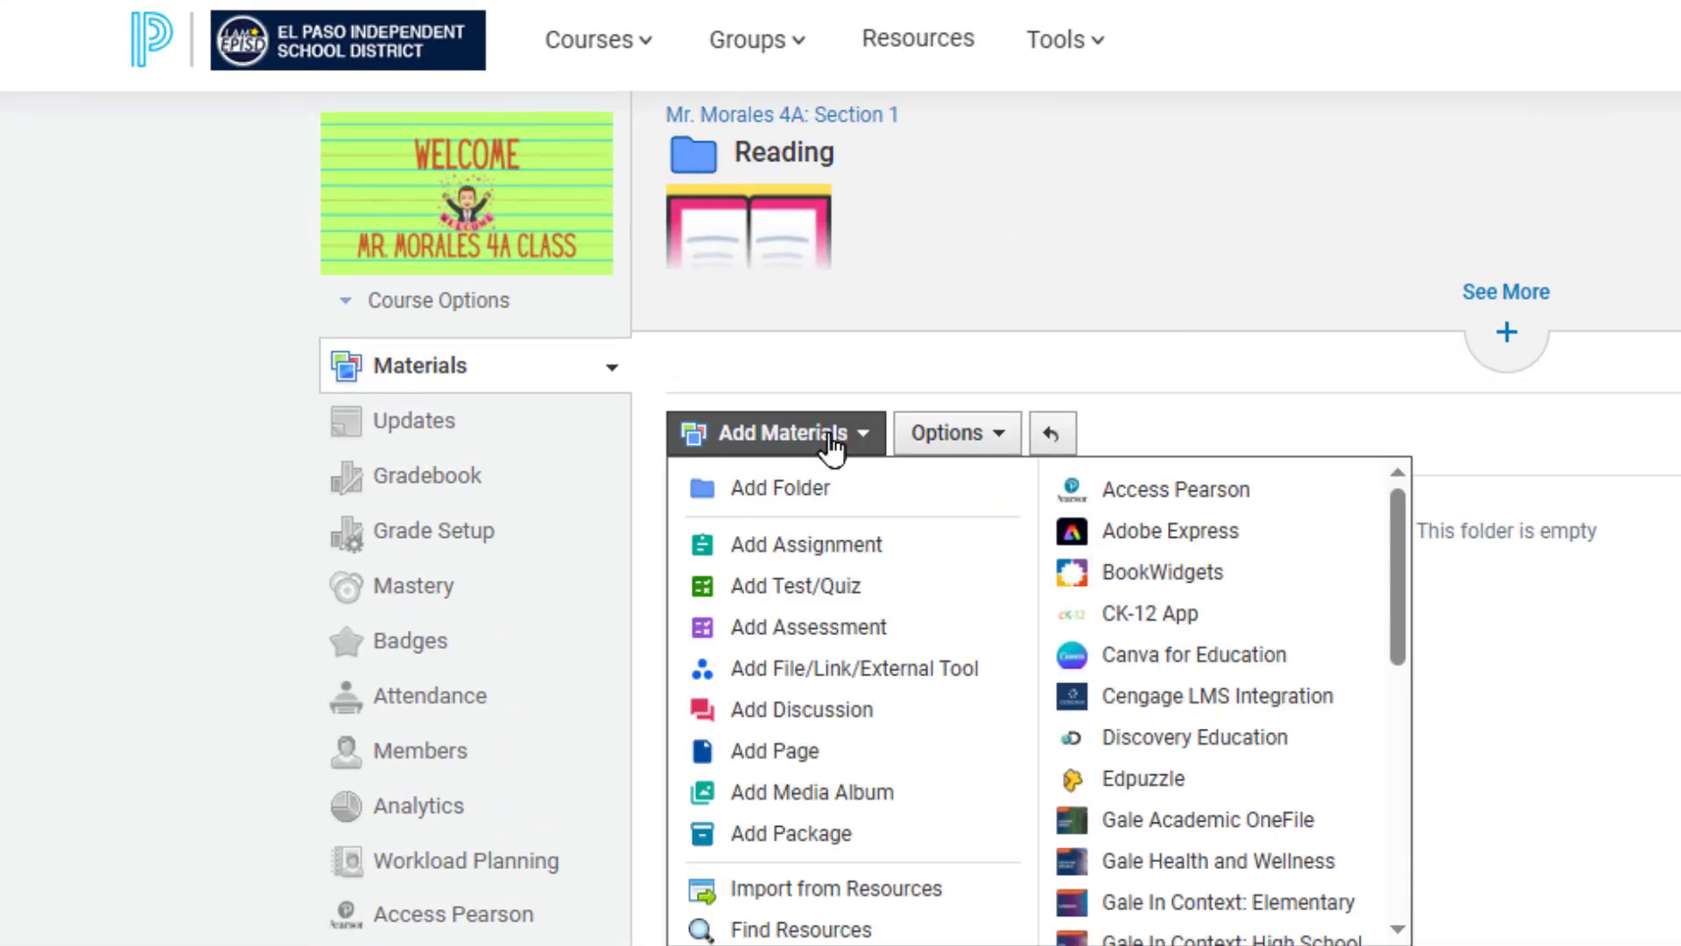
pyautogui.click(797, 751)
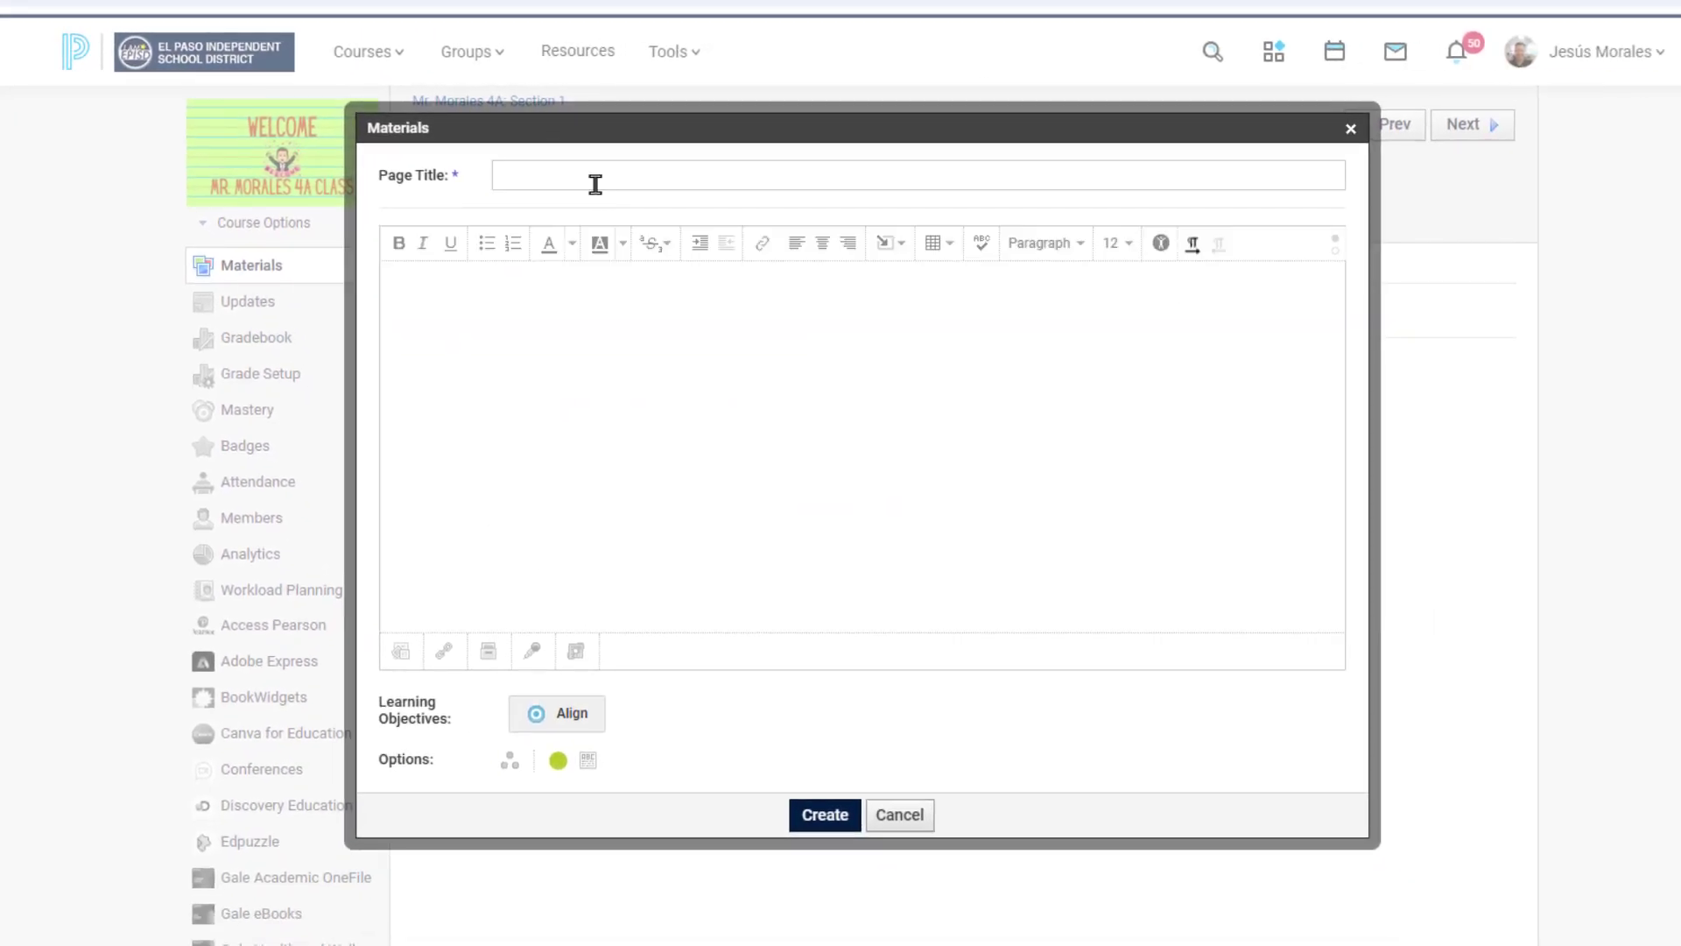
pyautogui.click(595, 184)
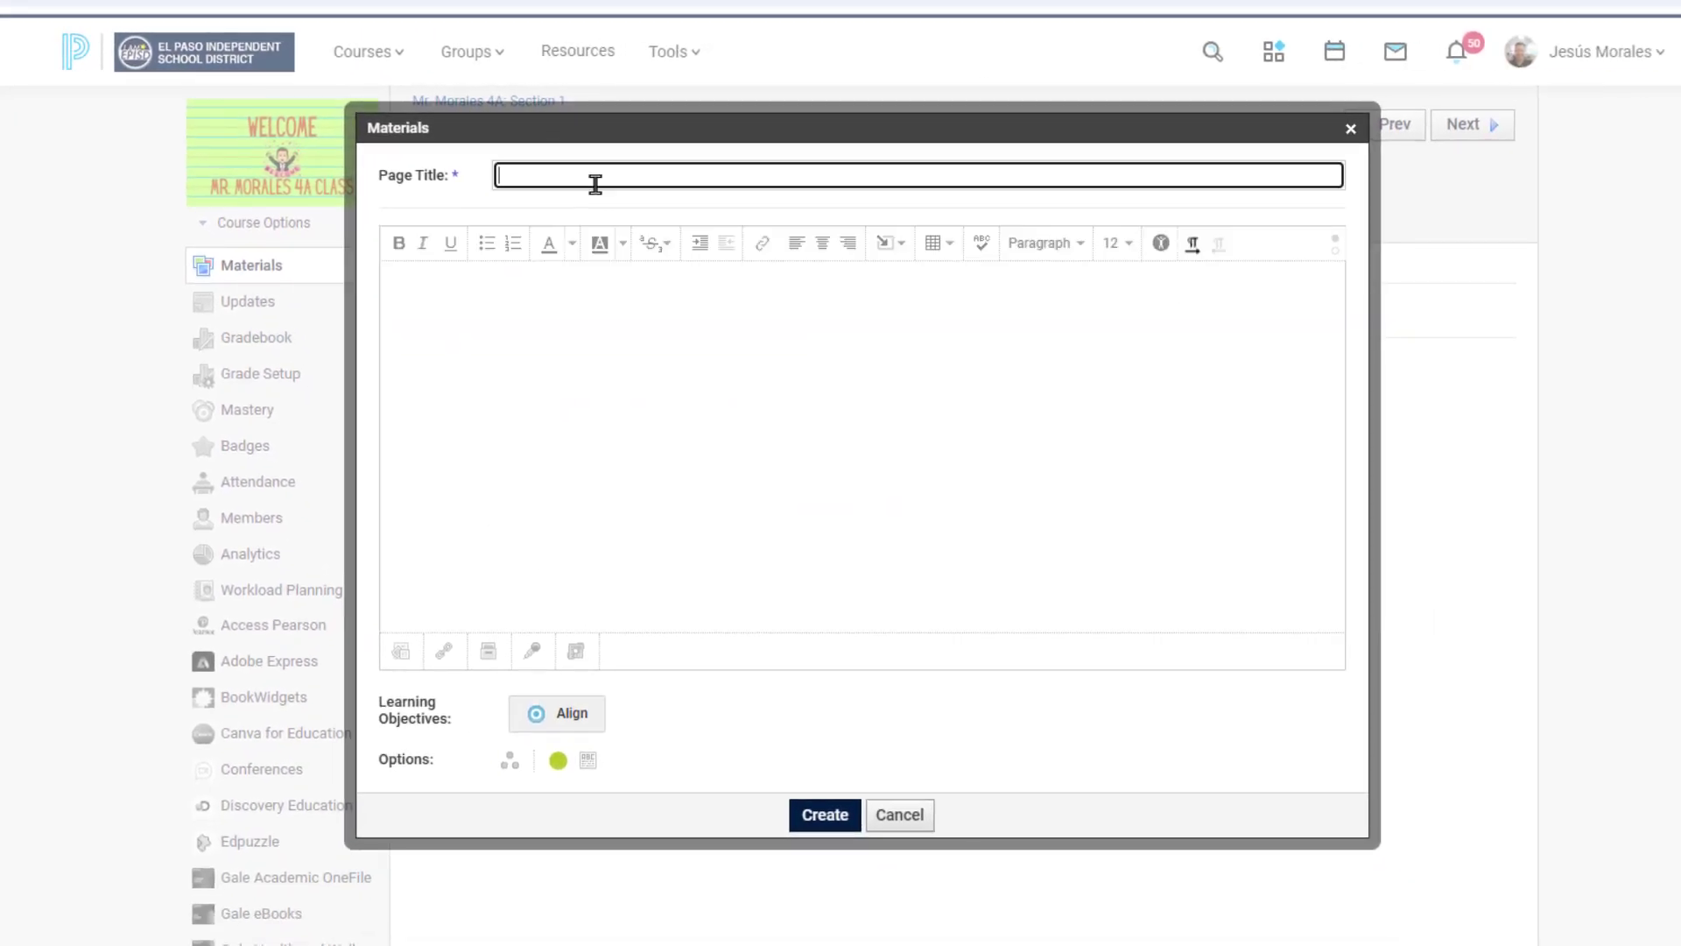
pyautogui.write('Sight Words')
# Insert the copied YouTube embed code into the page body as web media of type Media.
pyautogui.click(560, 276)
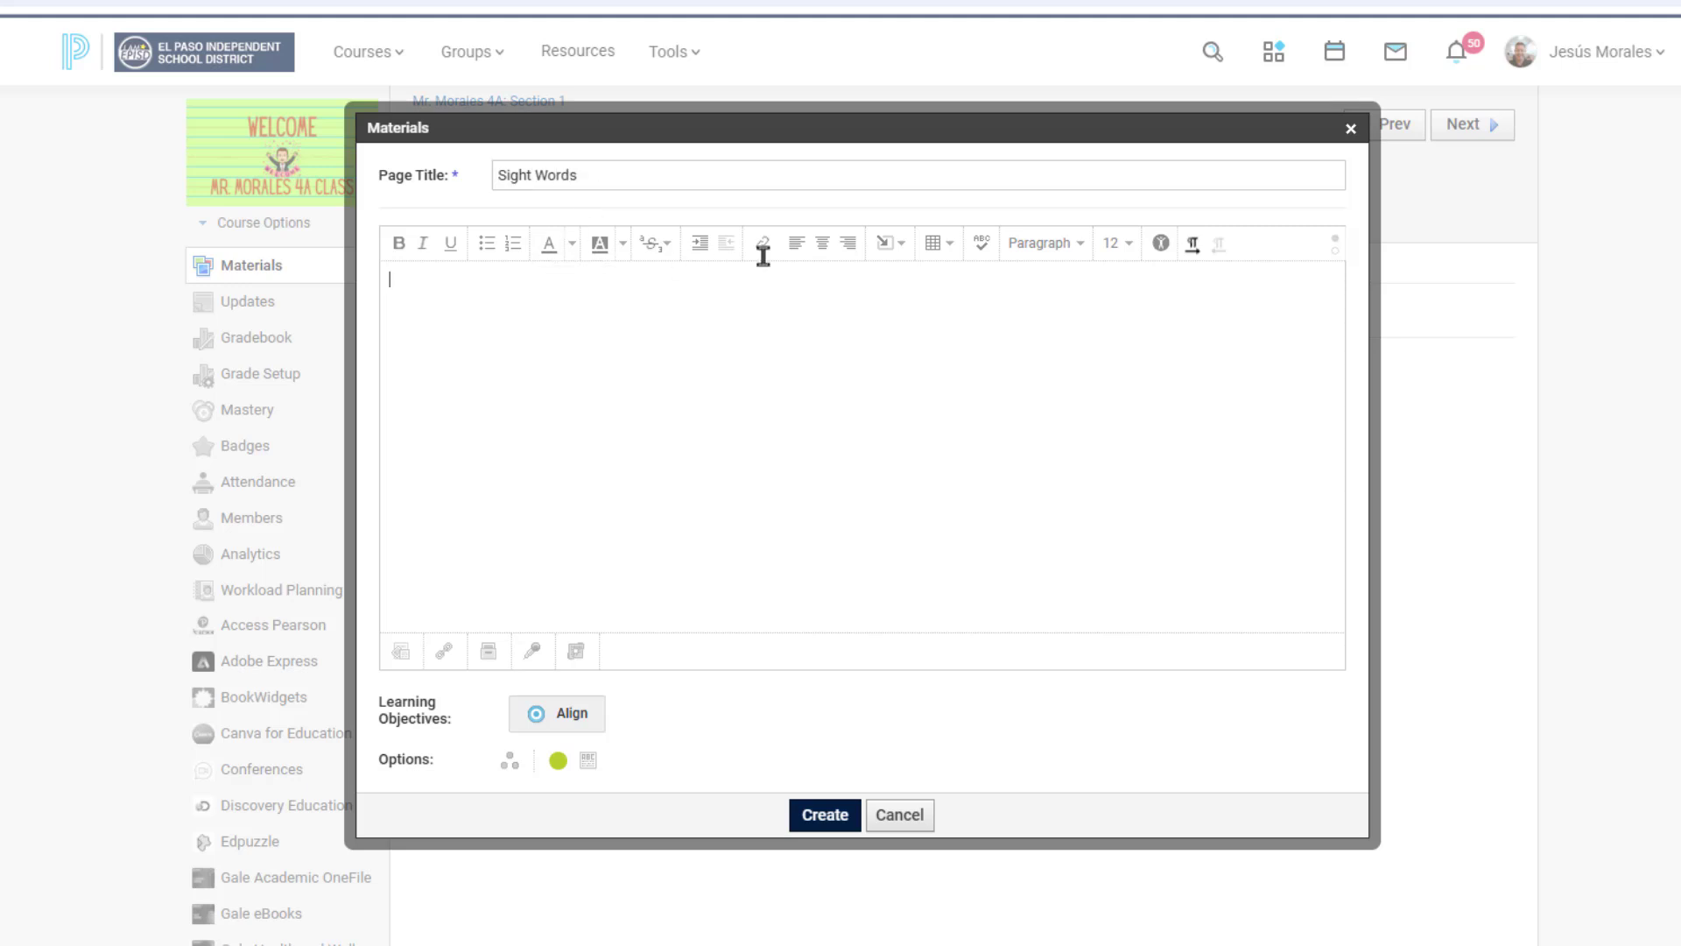
pyautogui.click(888, 253)
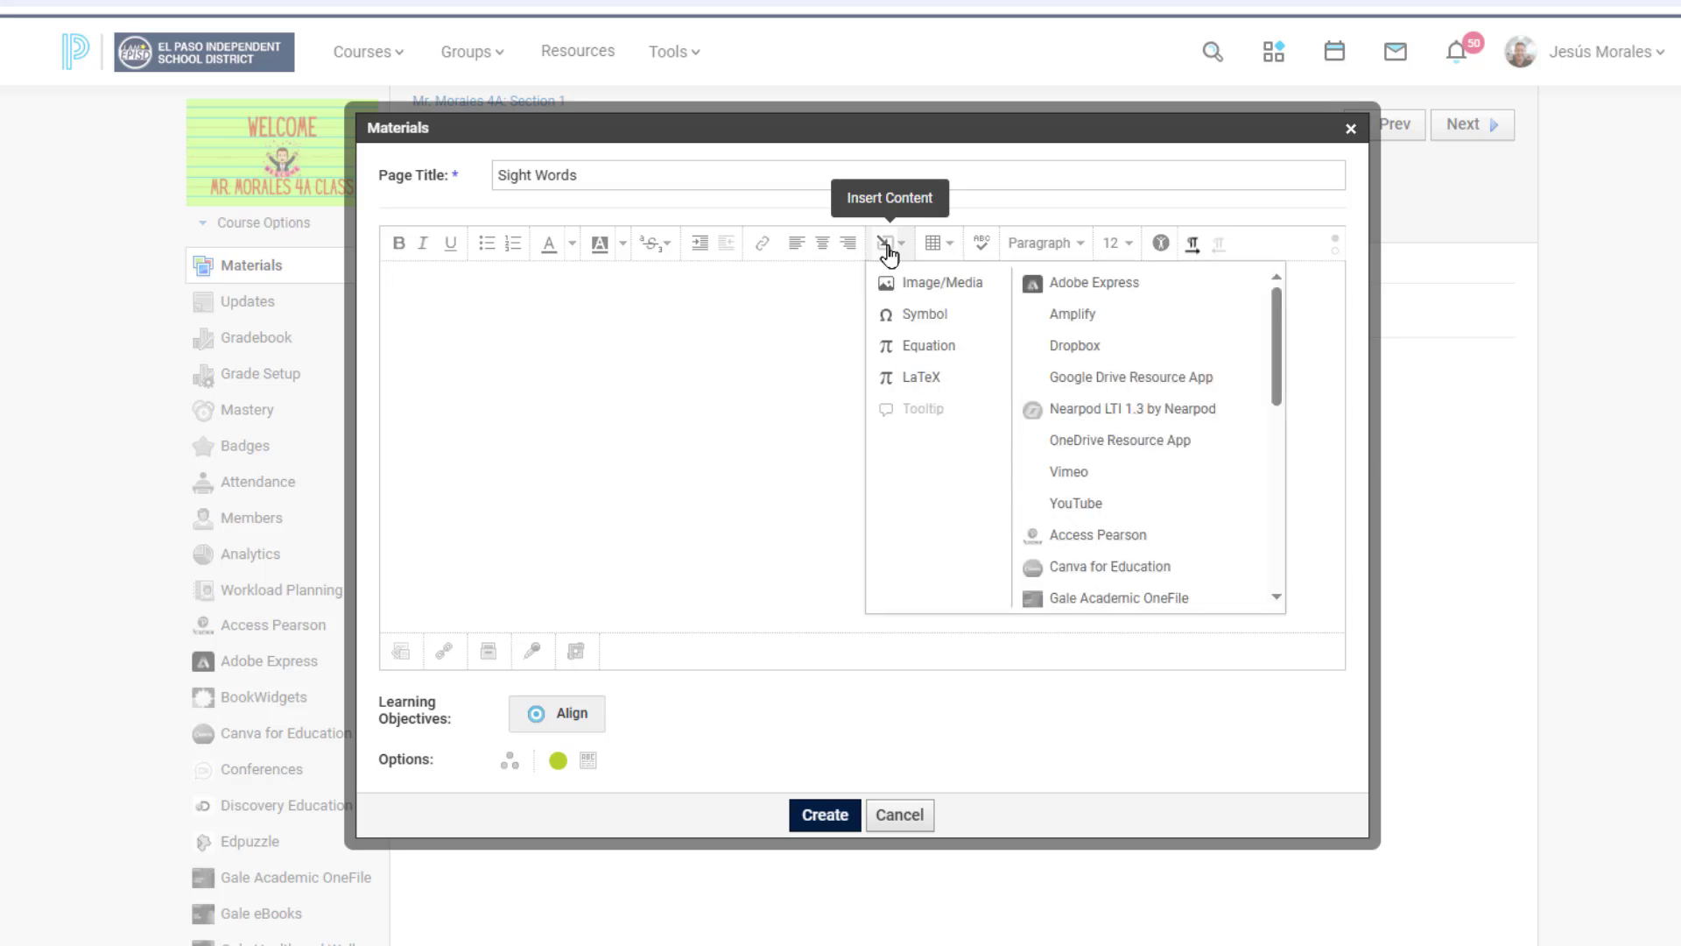
pyautogui.click(979, 289)
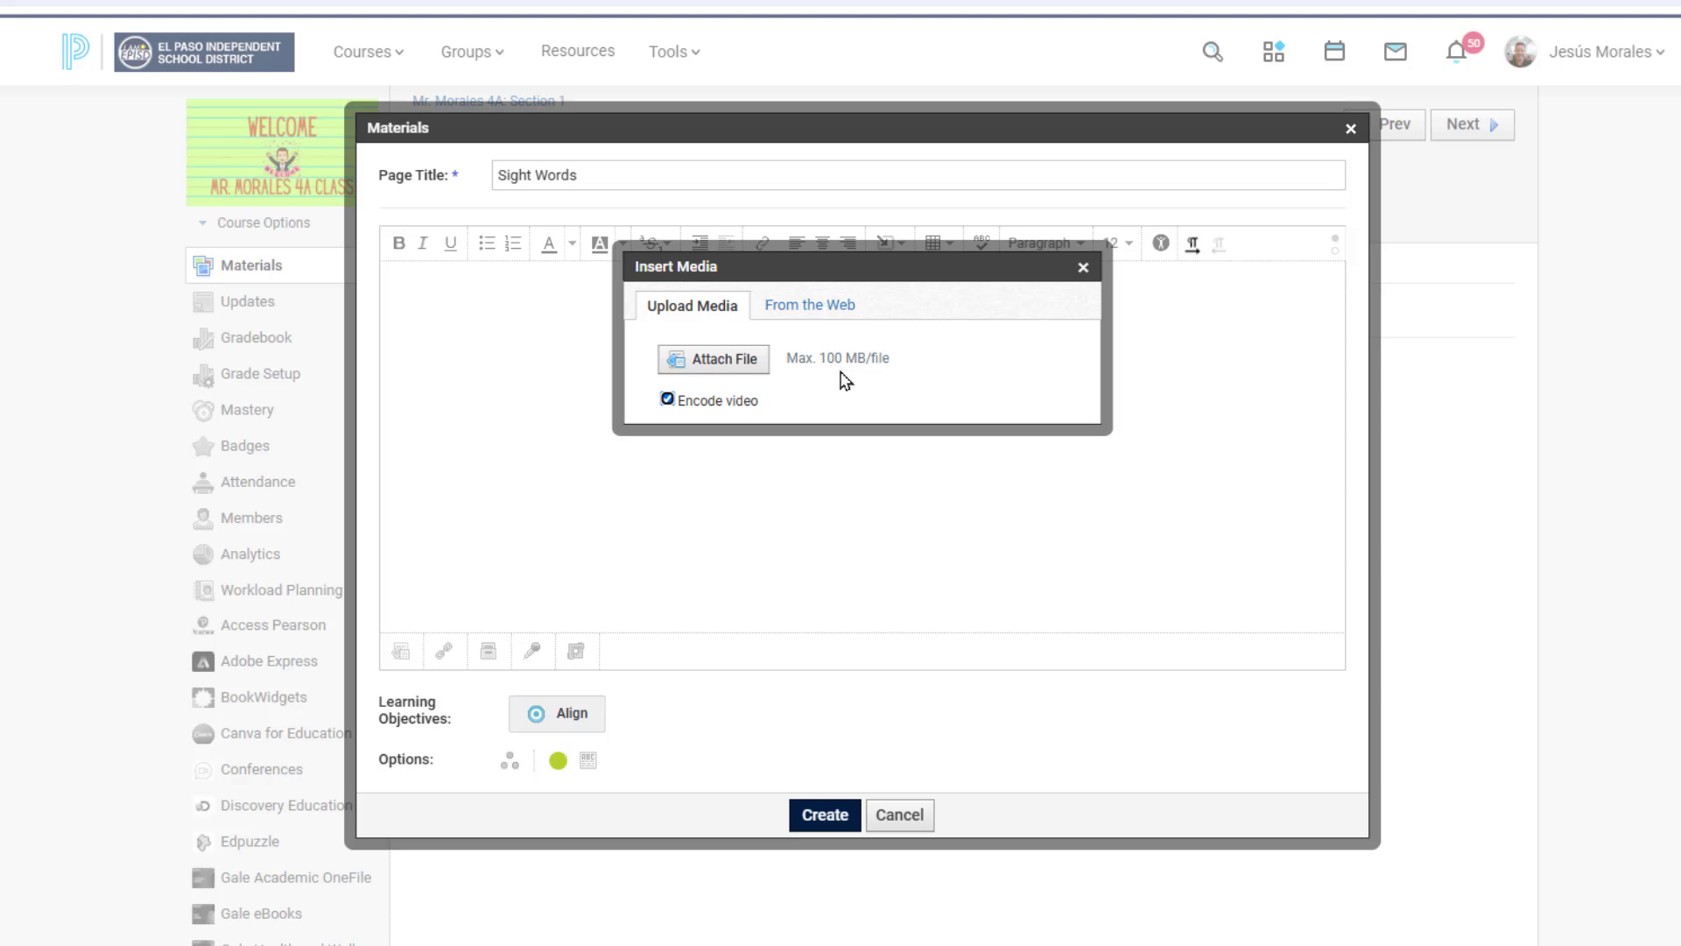
pyautogui.click(817, 305)
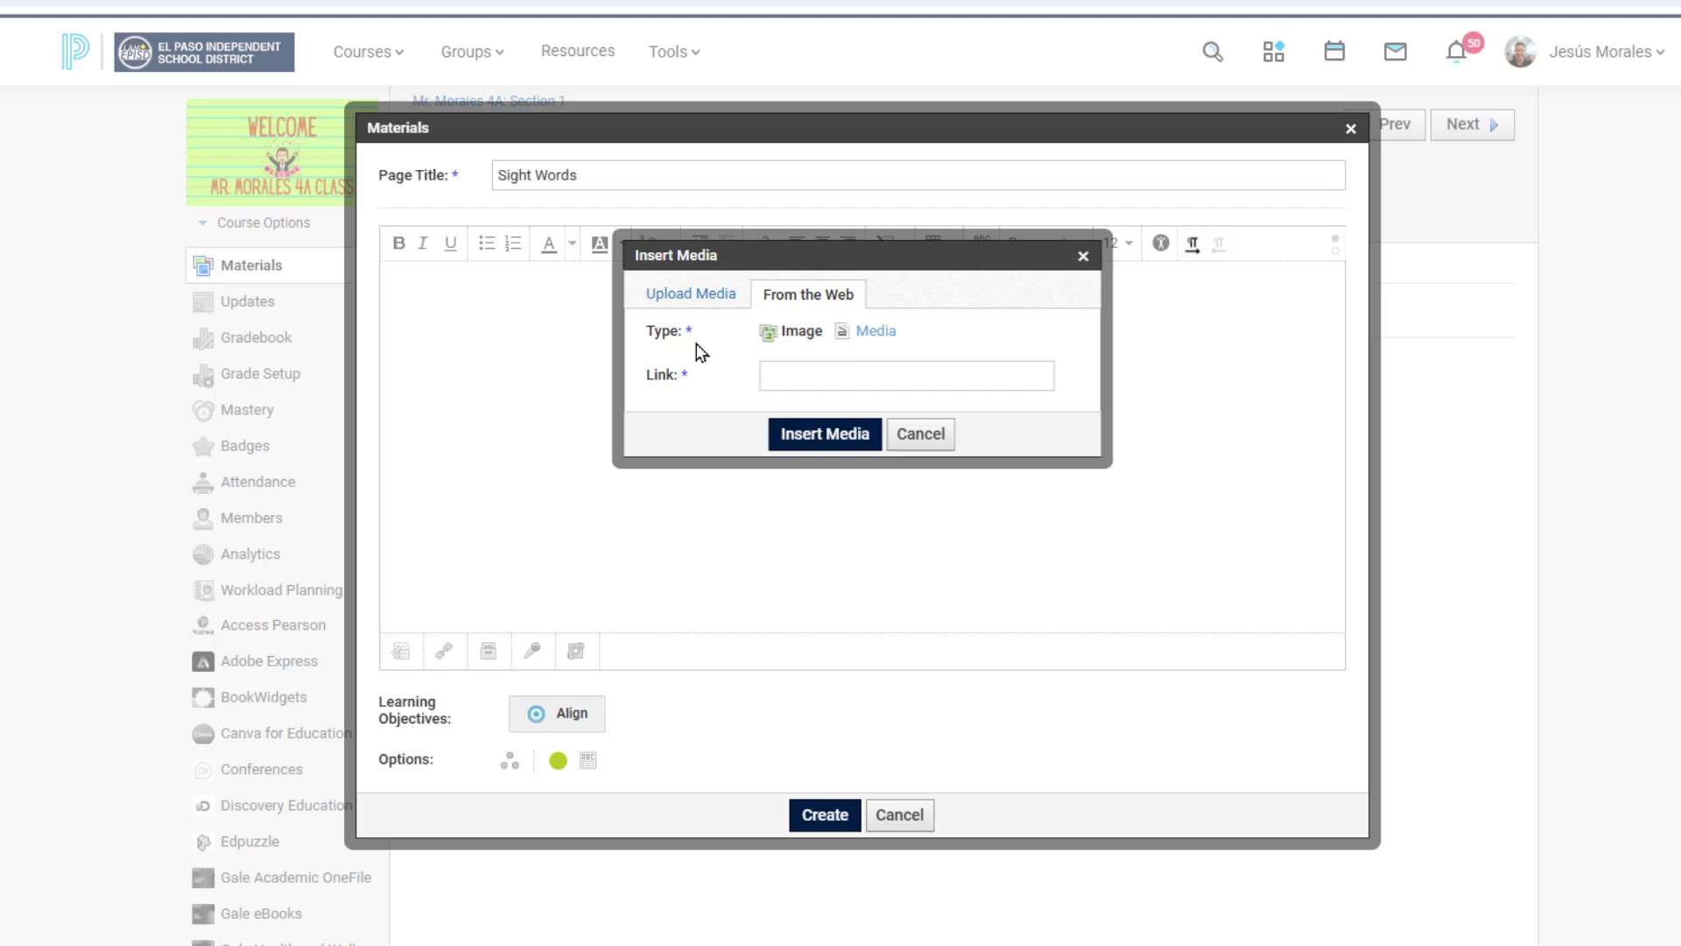
pyautogui.click(868, 333)
pyautogui.click(856, 368)
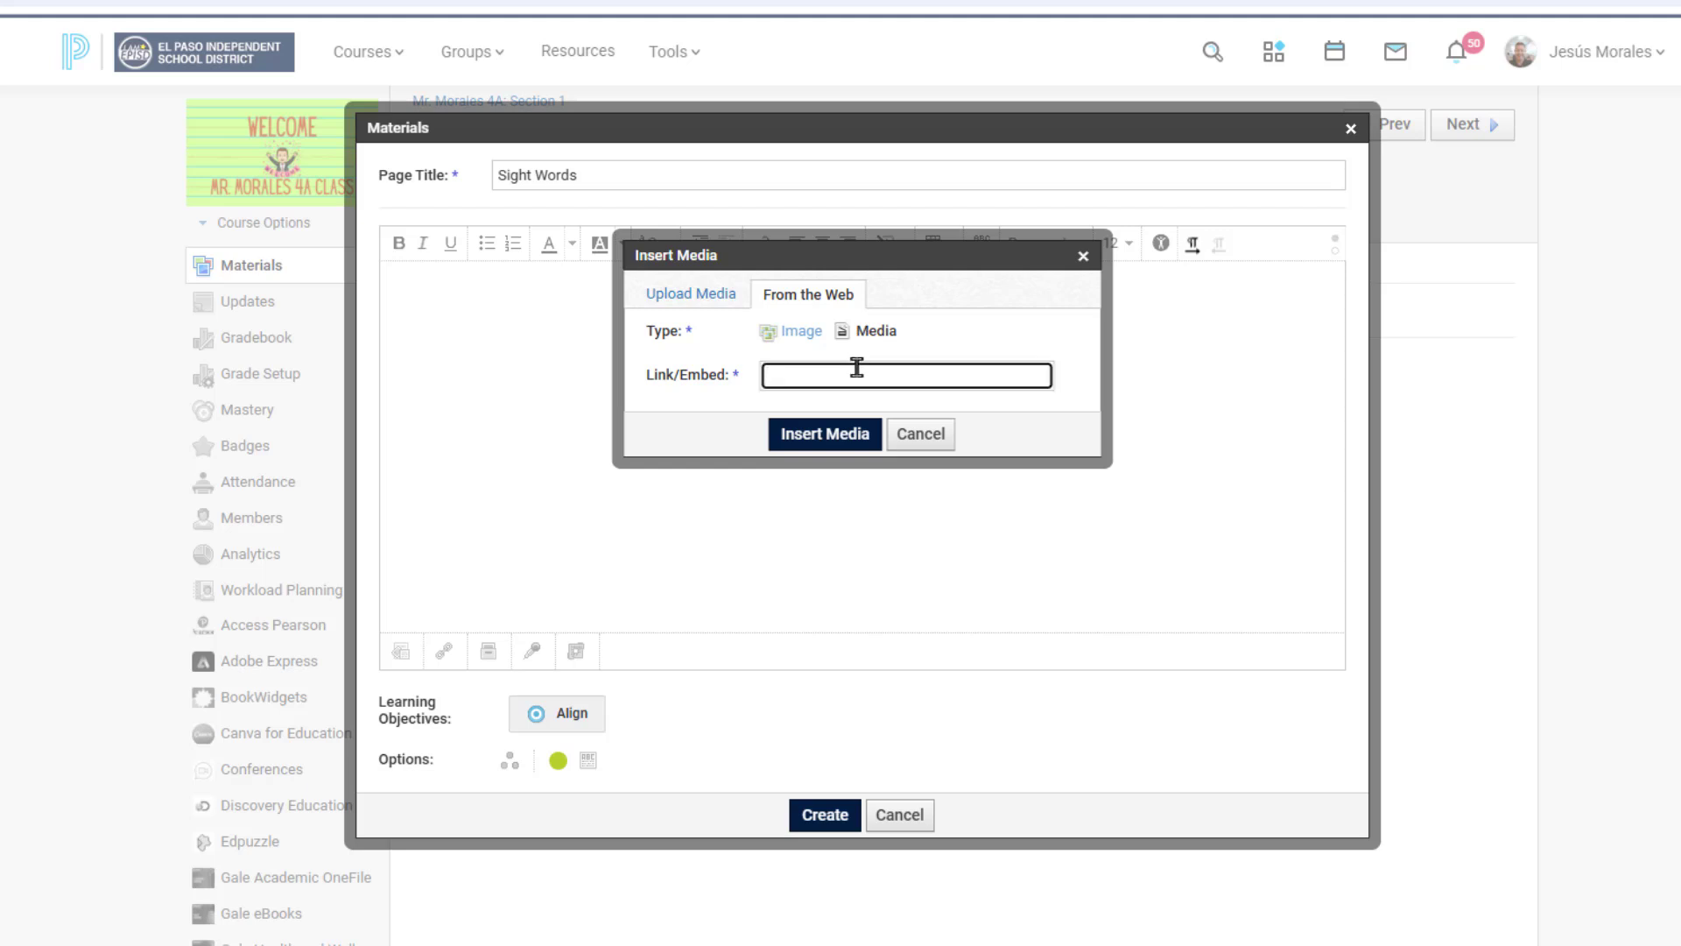
pyautogui.rightClick(858, 370)
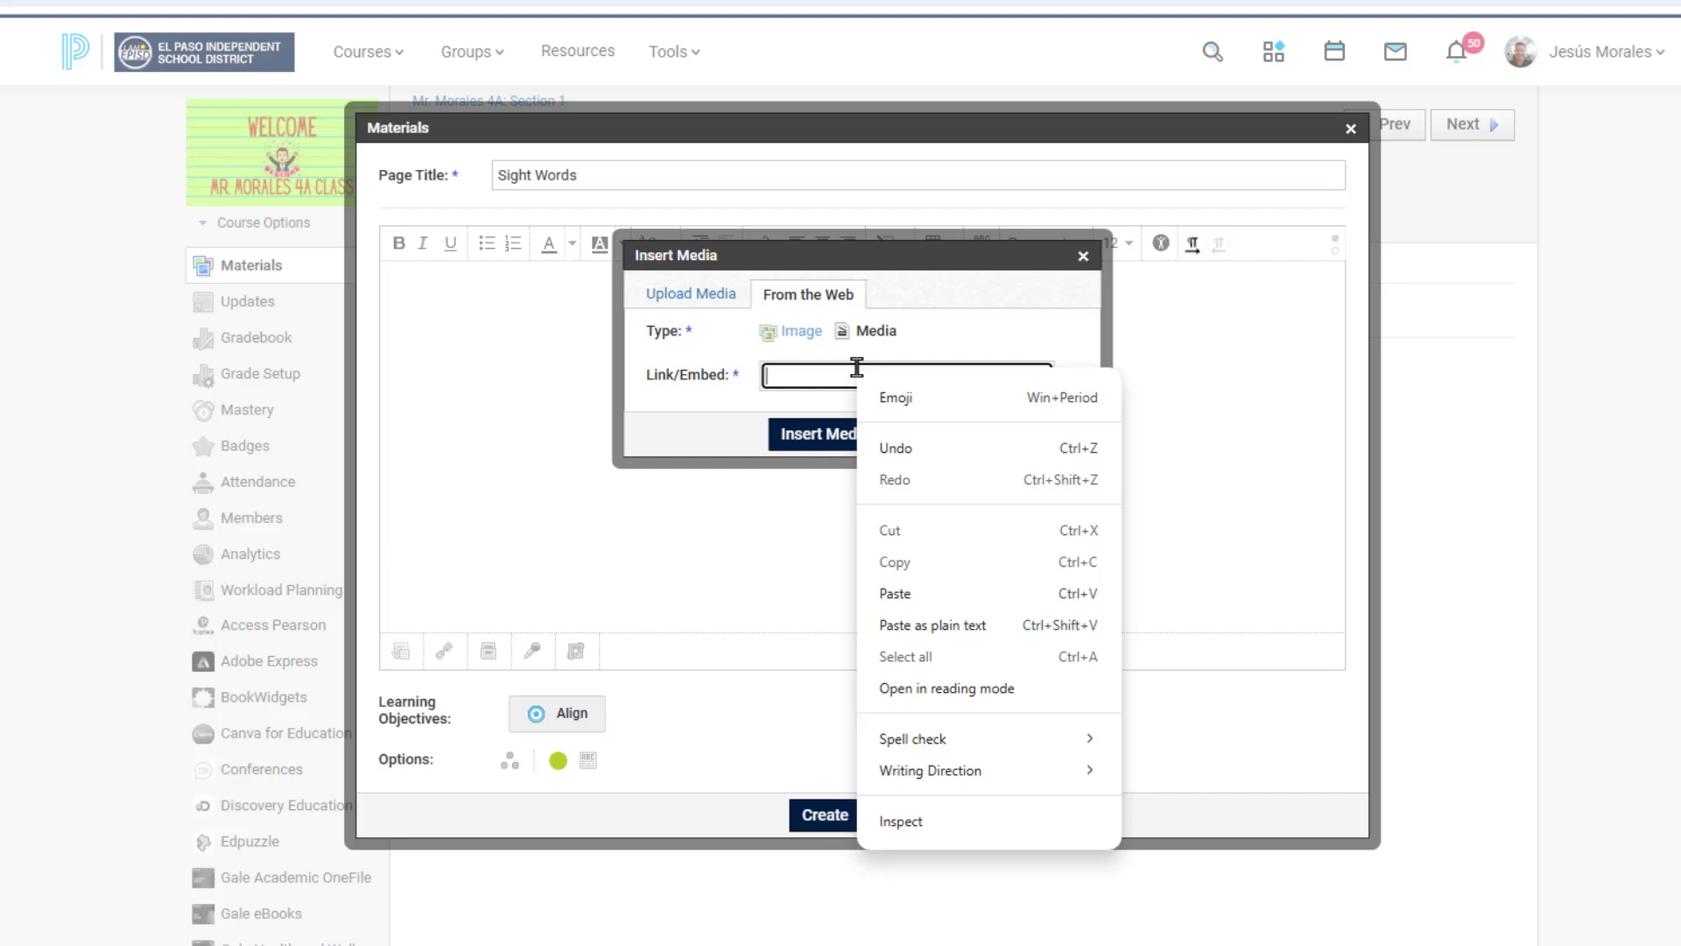
pyautogui.click(933, 593)
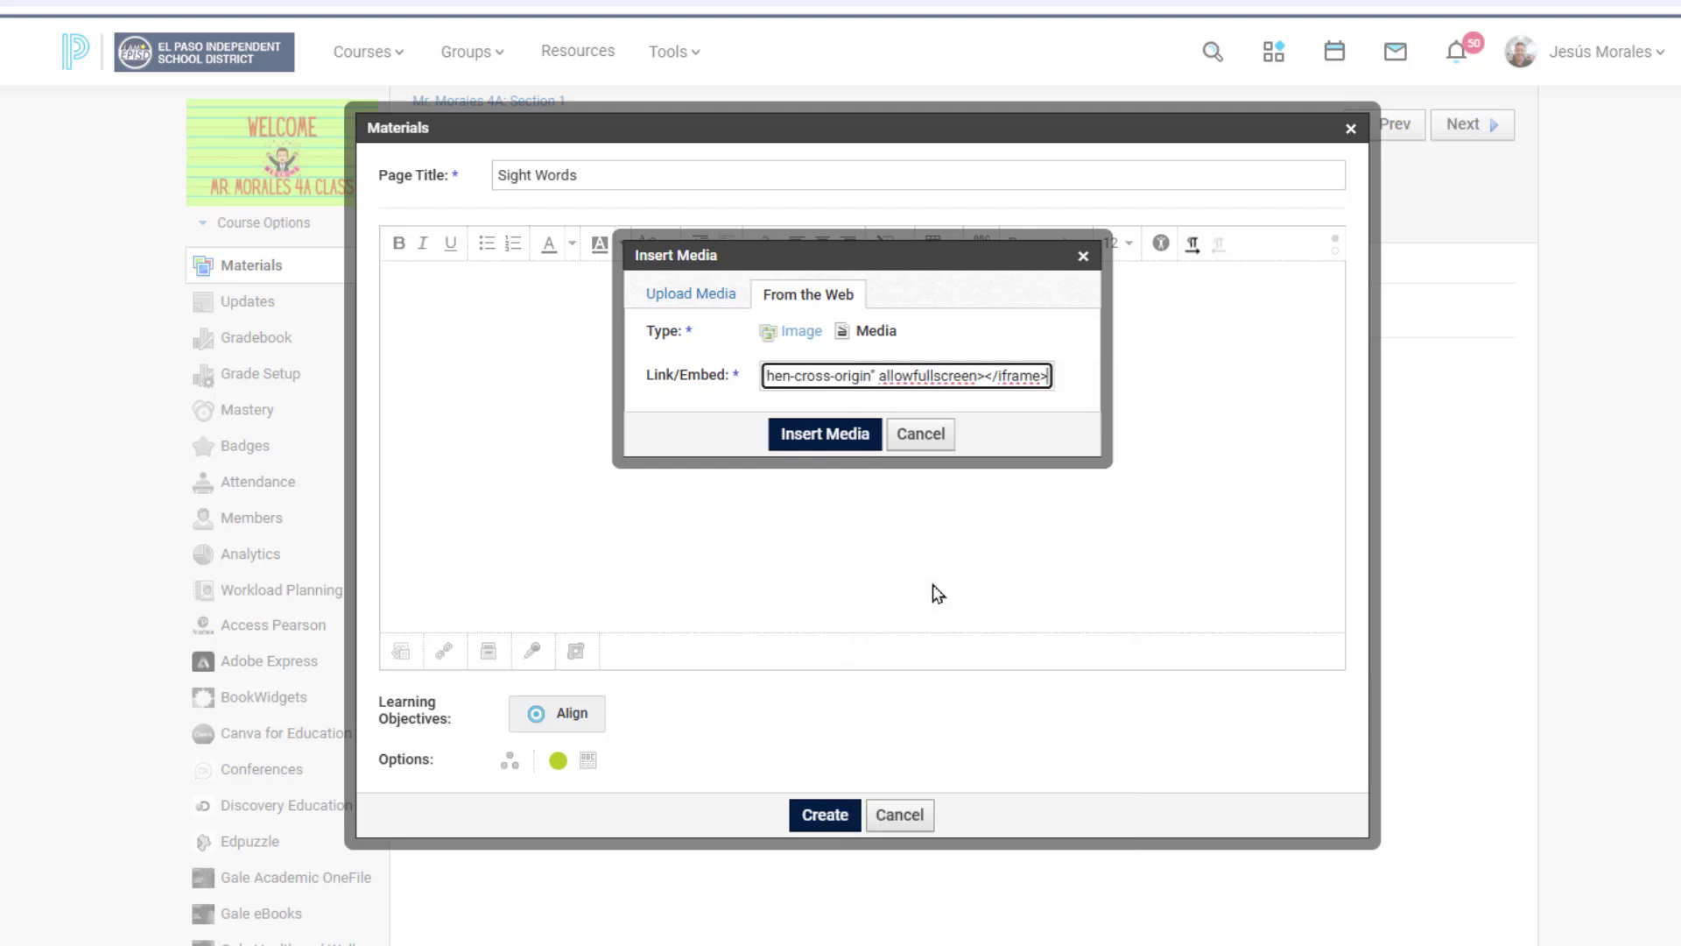
pyautogui.click(812, 437)
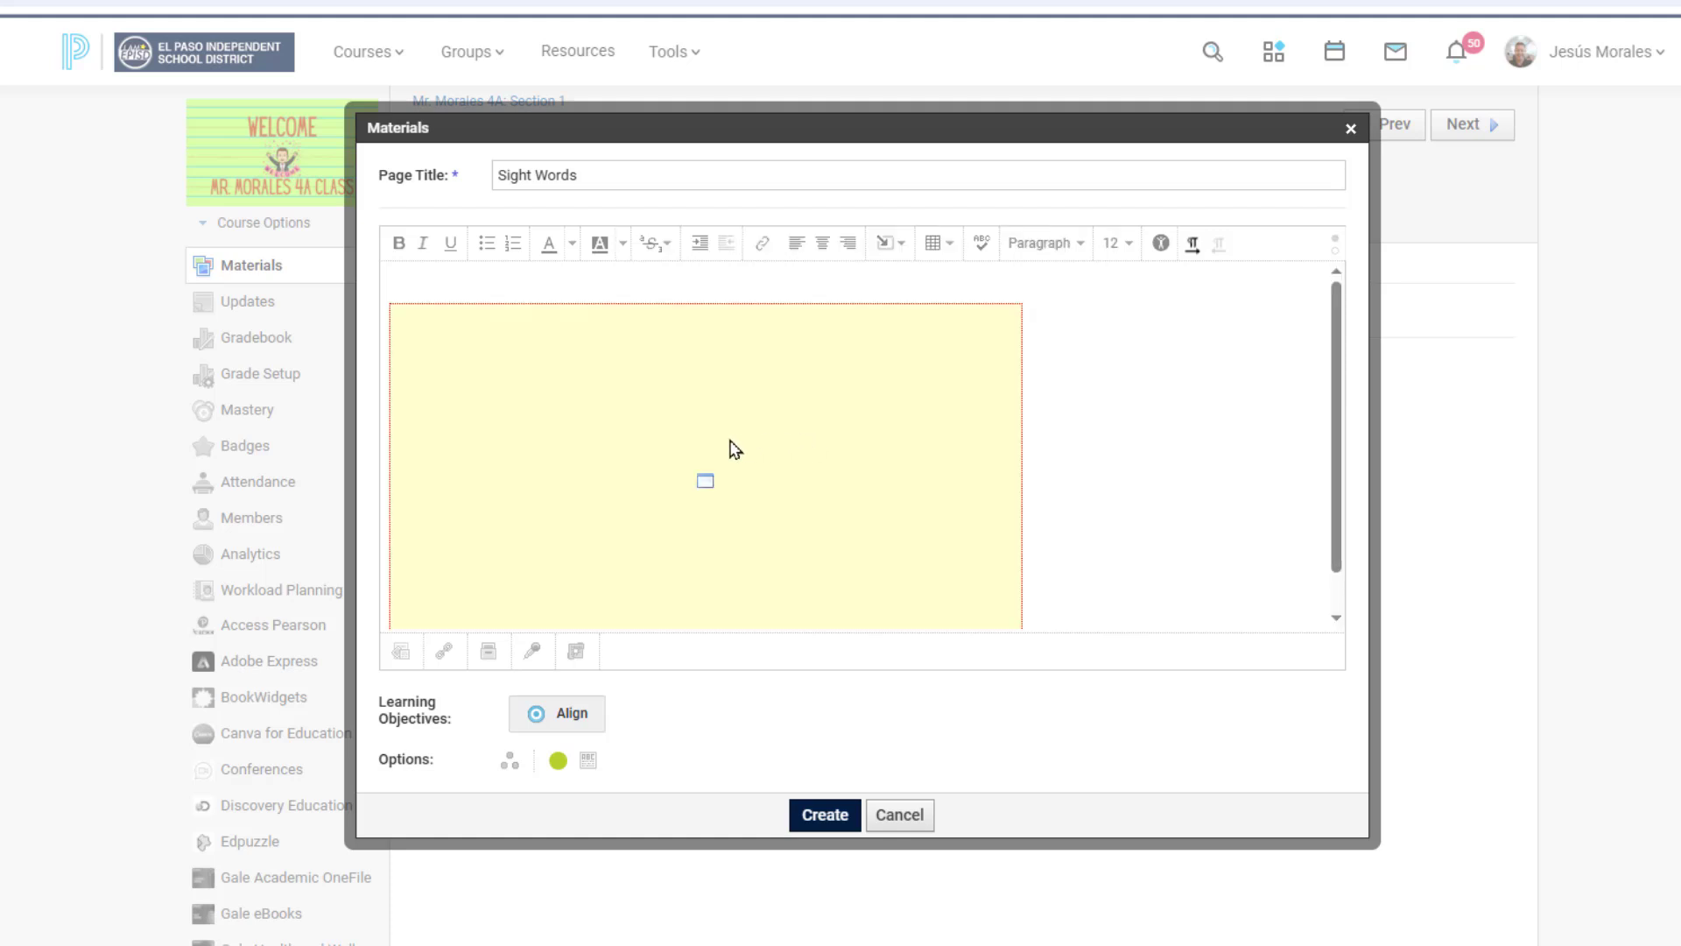
# Add the instruction "Watch this video and write a summary about sight words." above the embedded video.
pyautogui.click(687, 286)
pyautogui.write('Watch this video and write a summary about sigh')
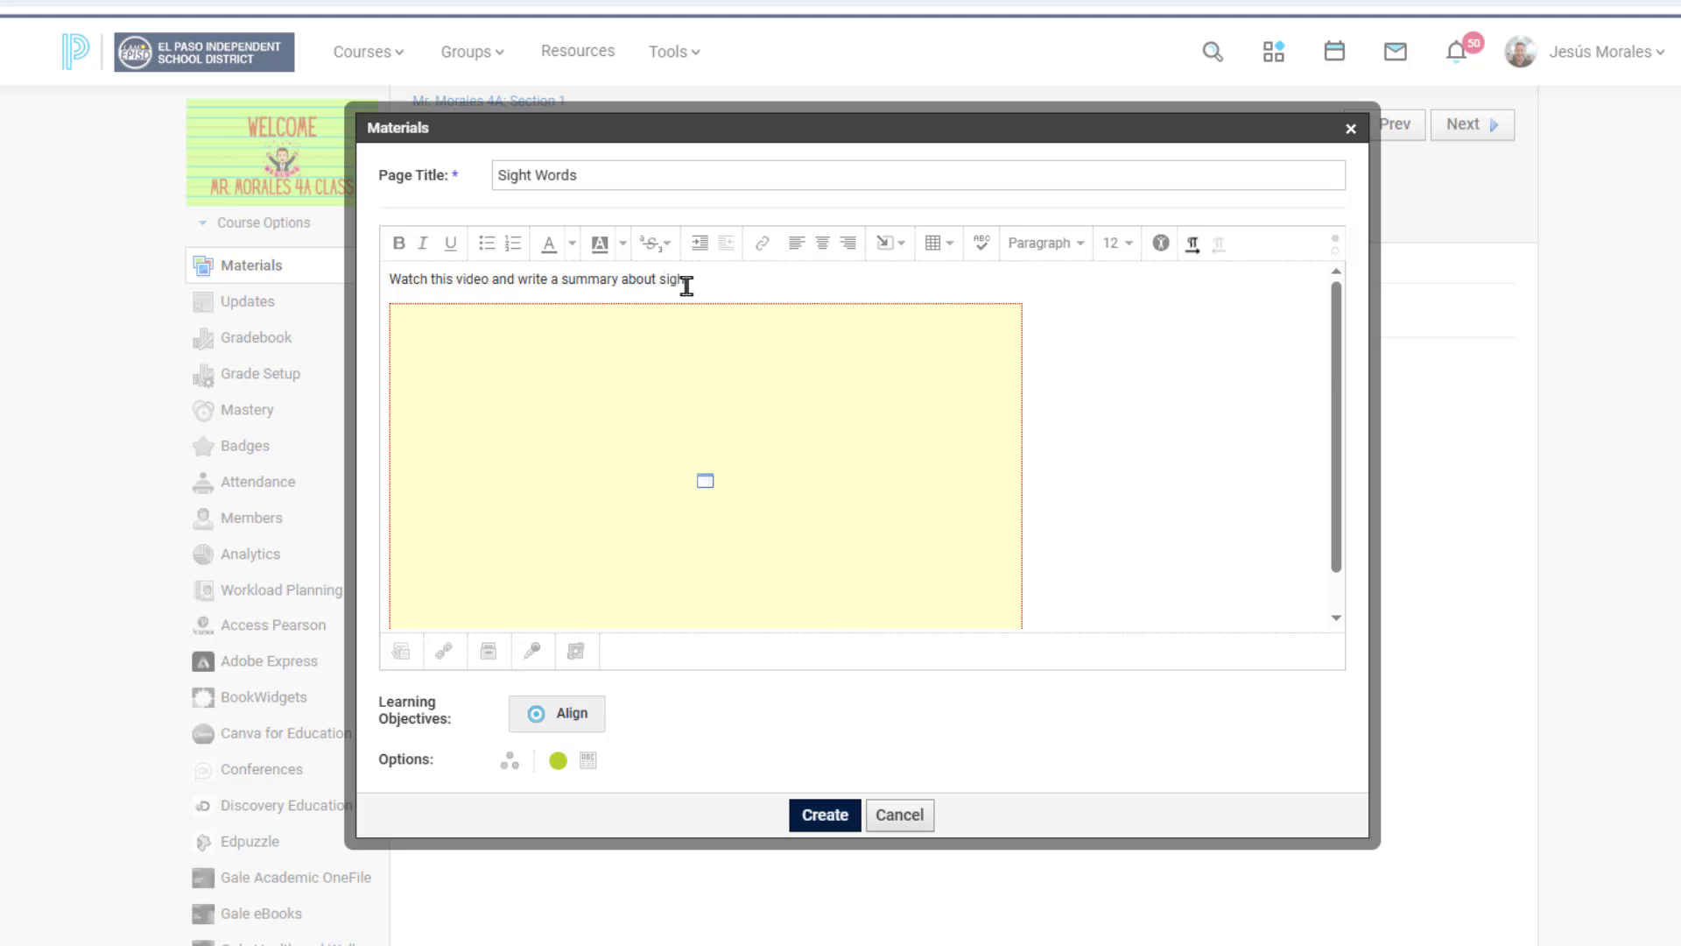
pyautogui.write('t words.')
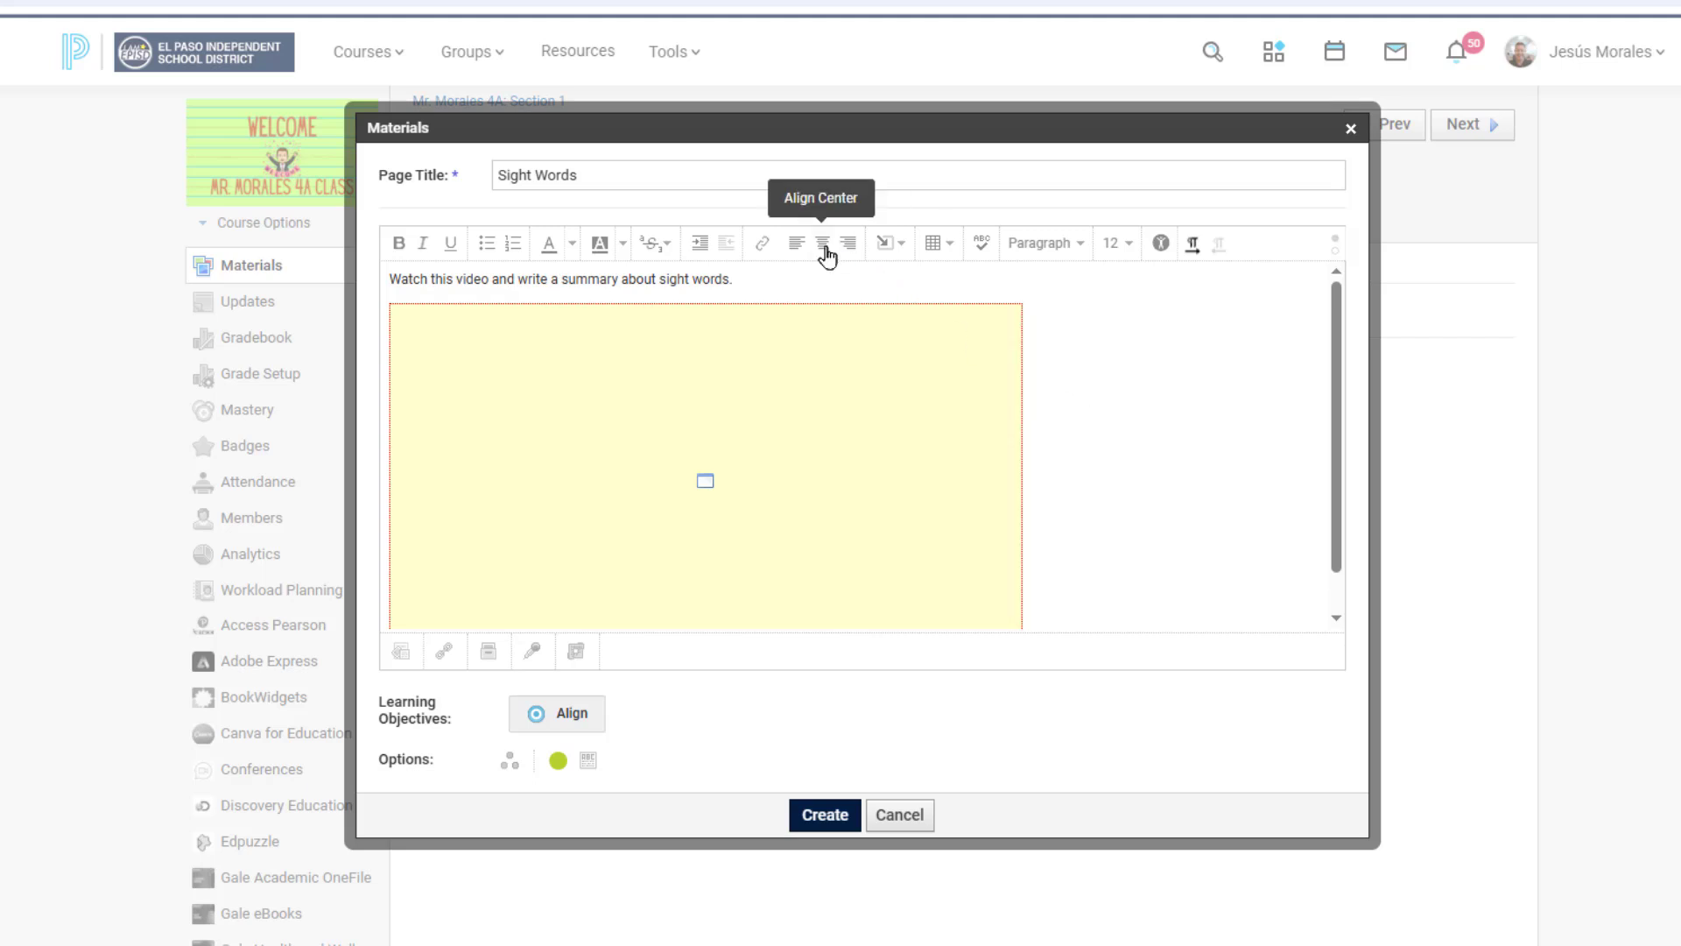
# Center the embedded video in the body of the Sight Words page.
pyautogui.click(814, 429)
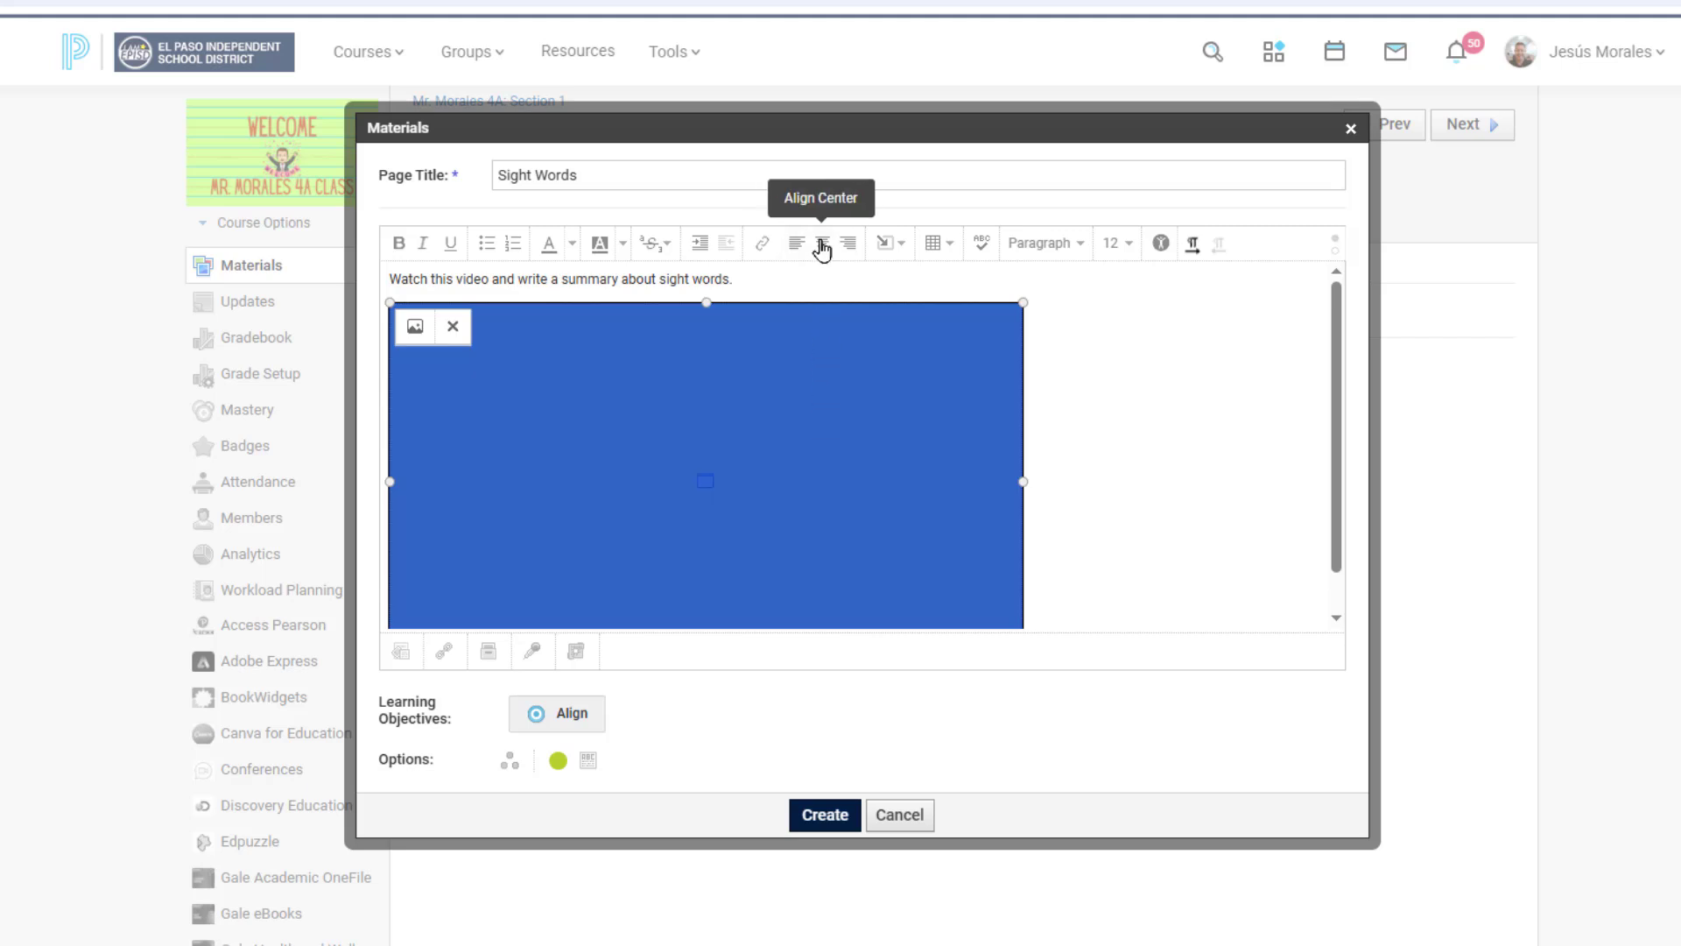
pyautogui.click(1084, 394)
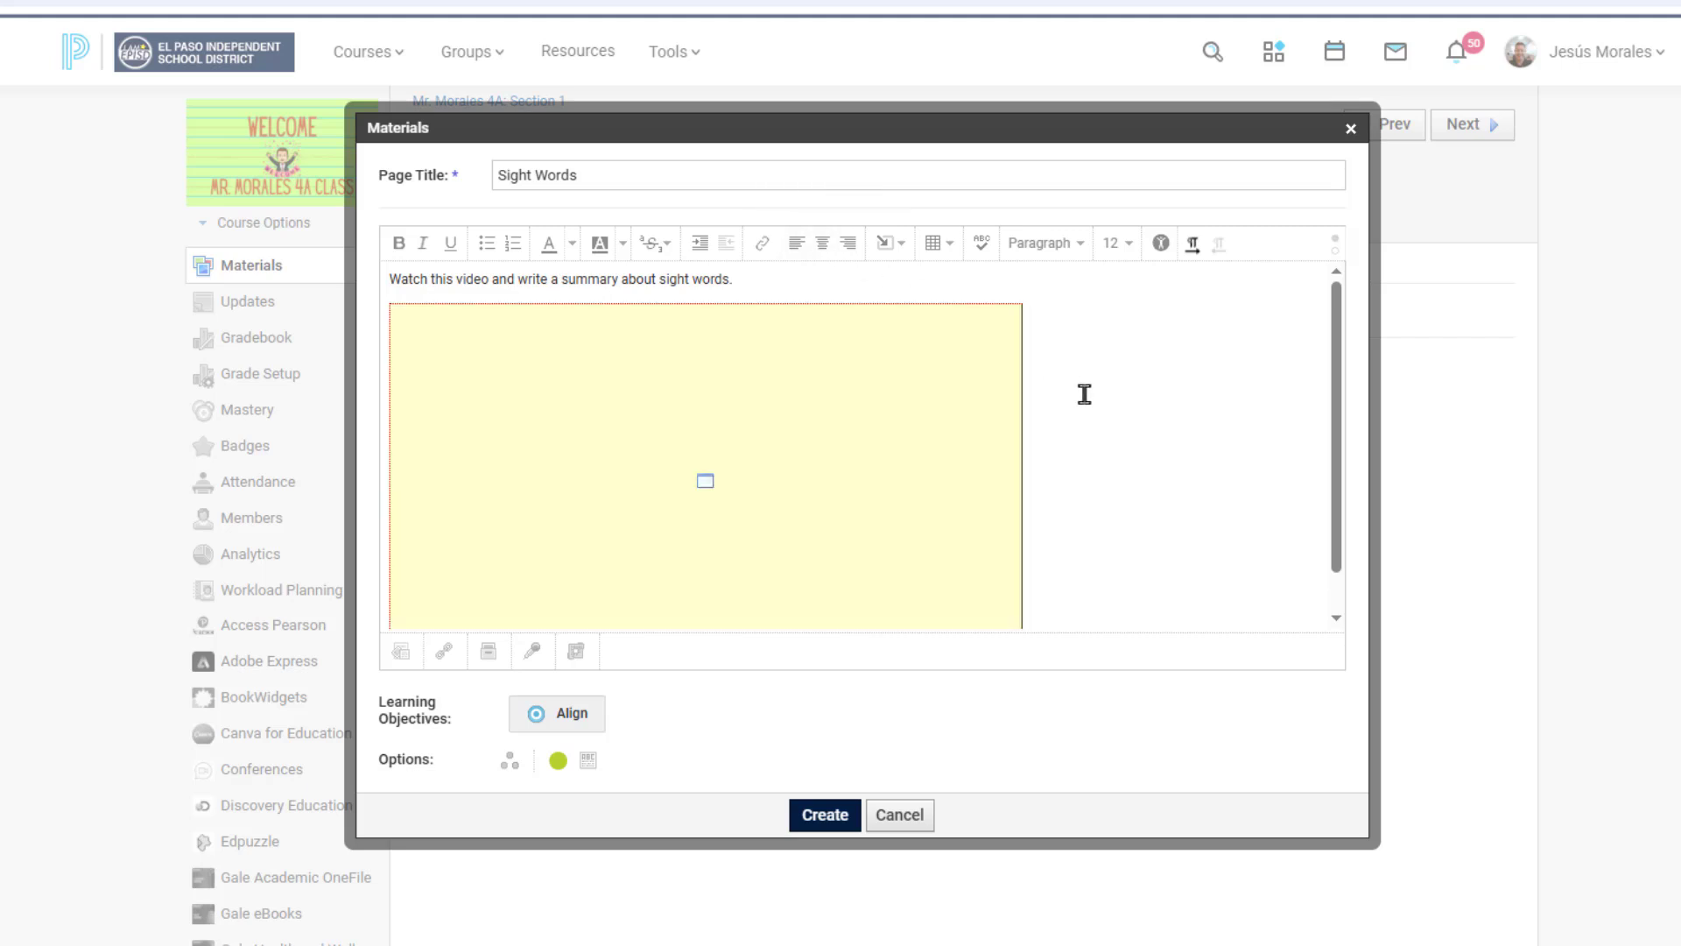
pyautogui.click(824, 250)
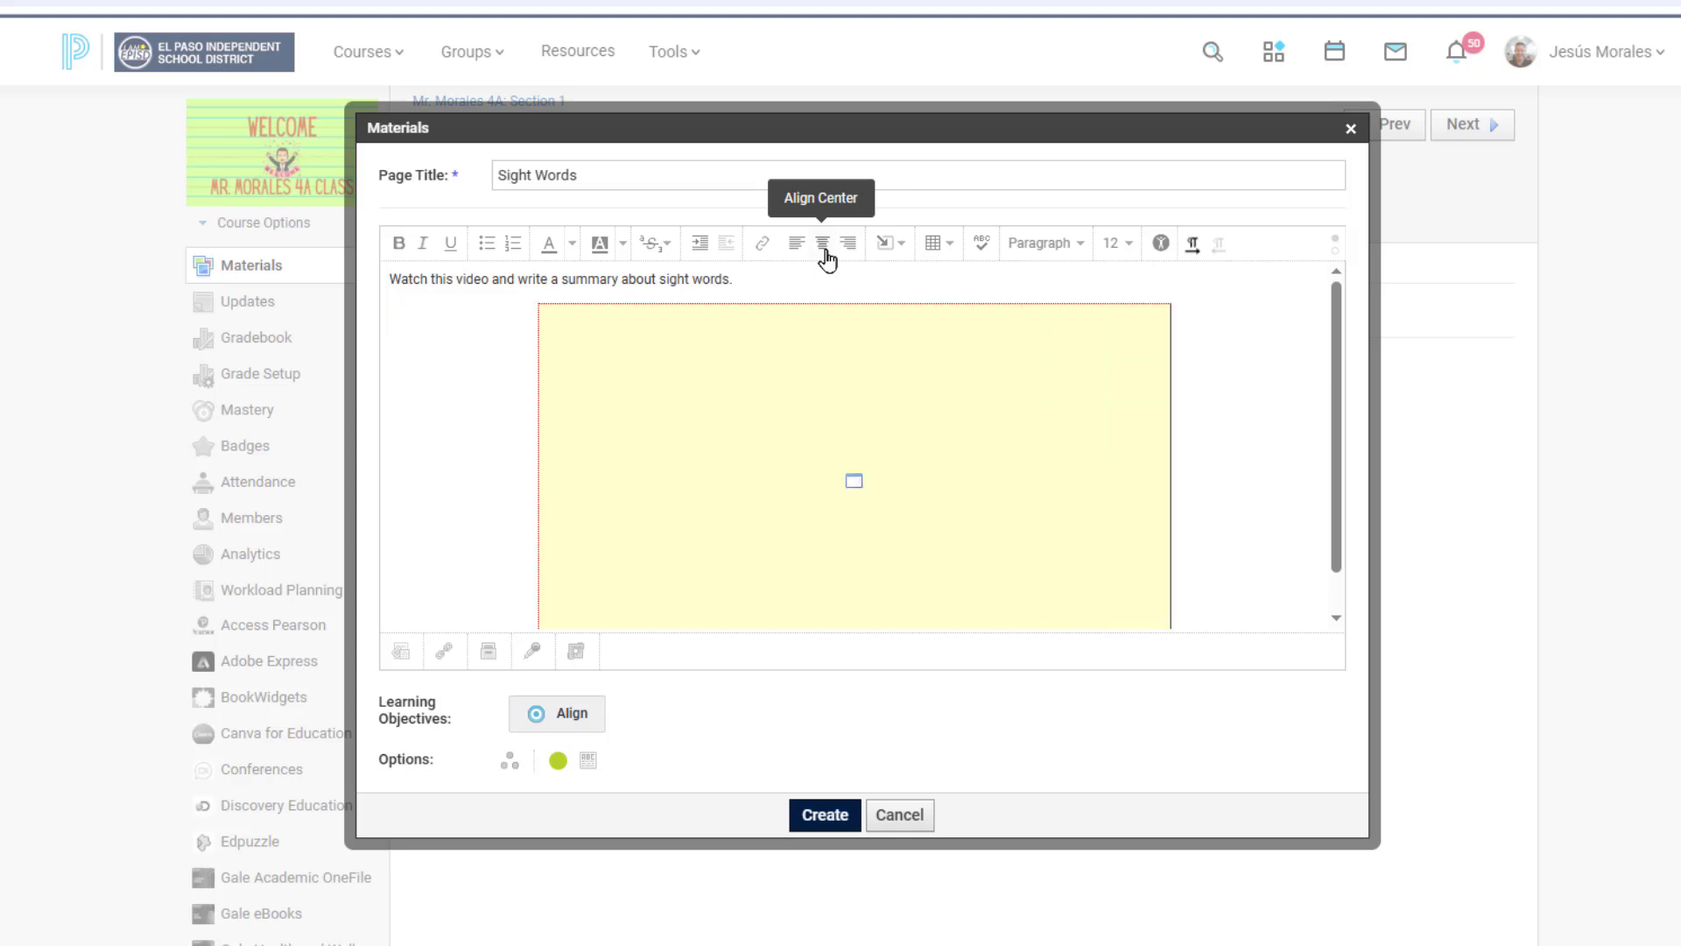
# Create the Sight Words page with its content displayed inline in the Reading folder, and test playback of its embedded video.
pyautogui.click(588, 761)
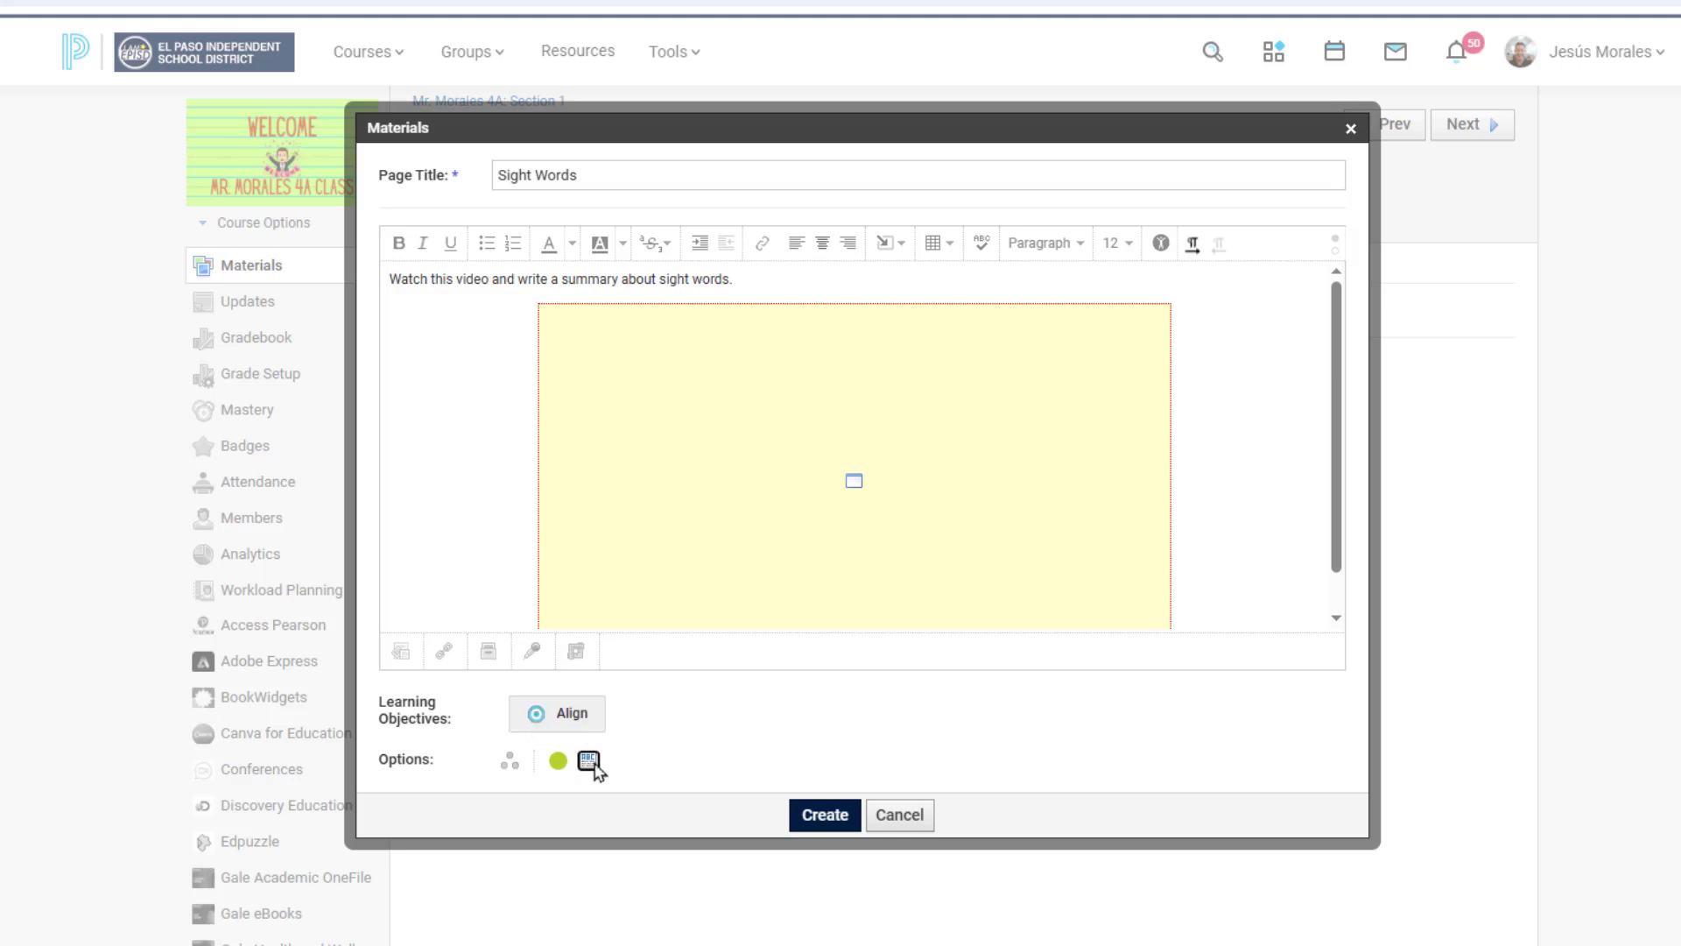
pyautogui.click(812, 817)
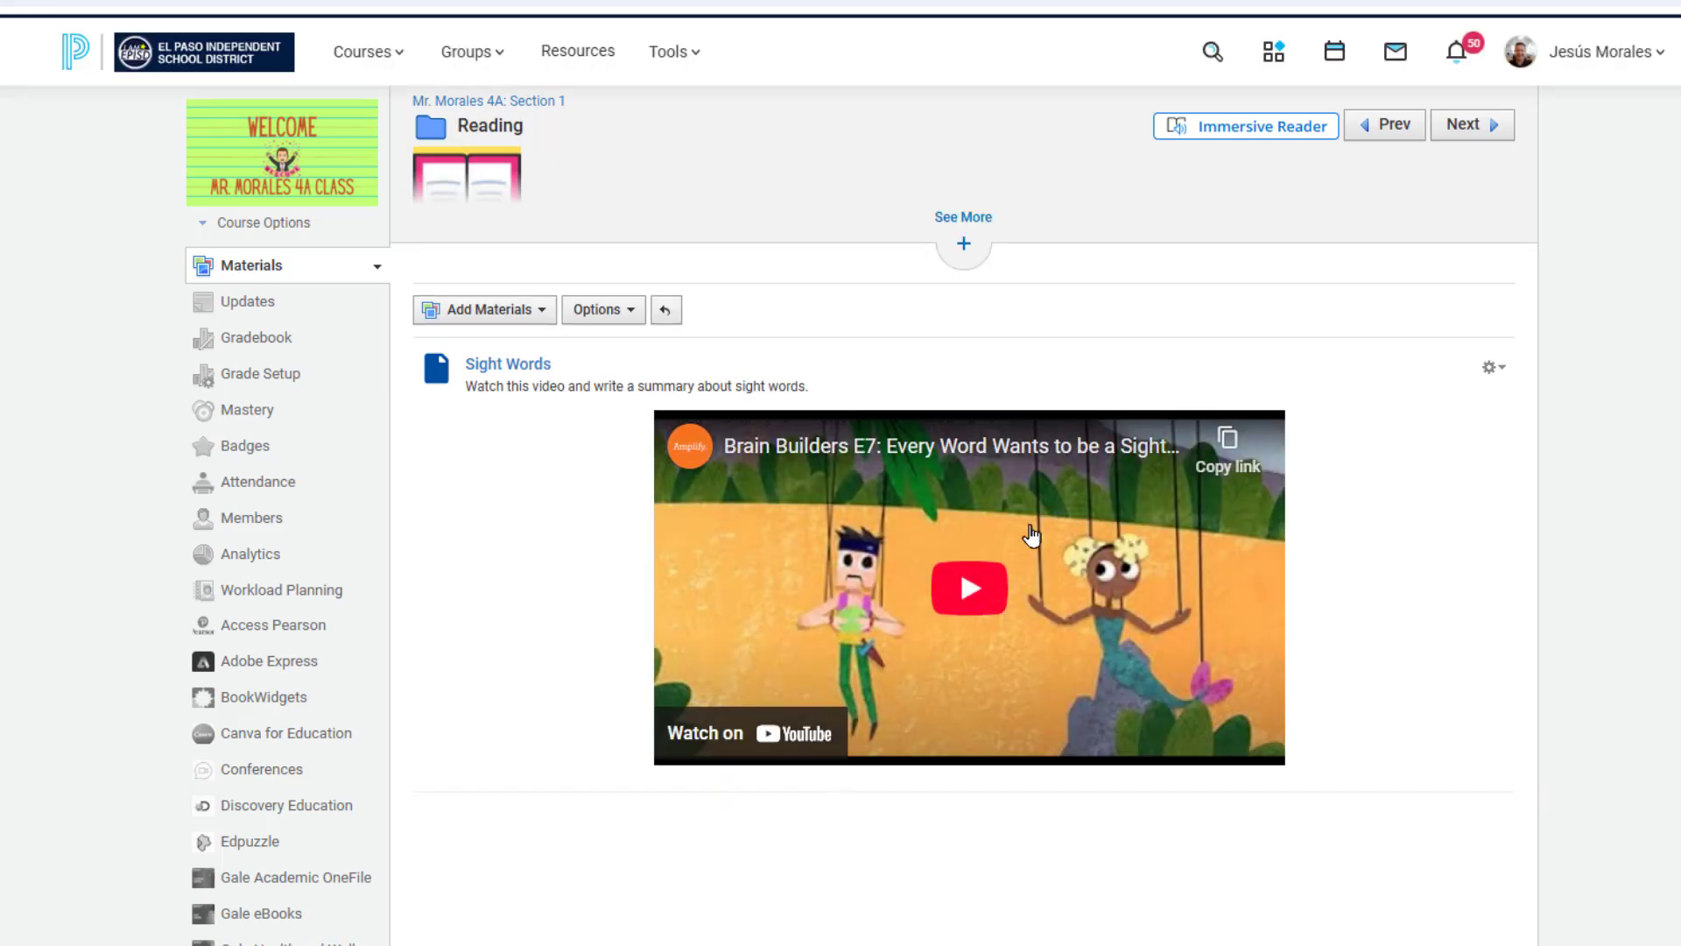
pyautogui.click(978, 595)
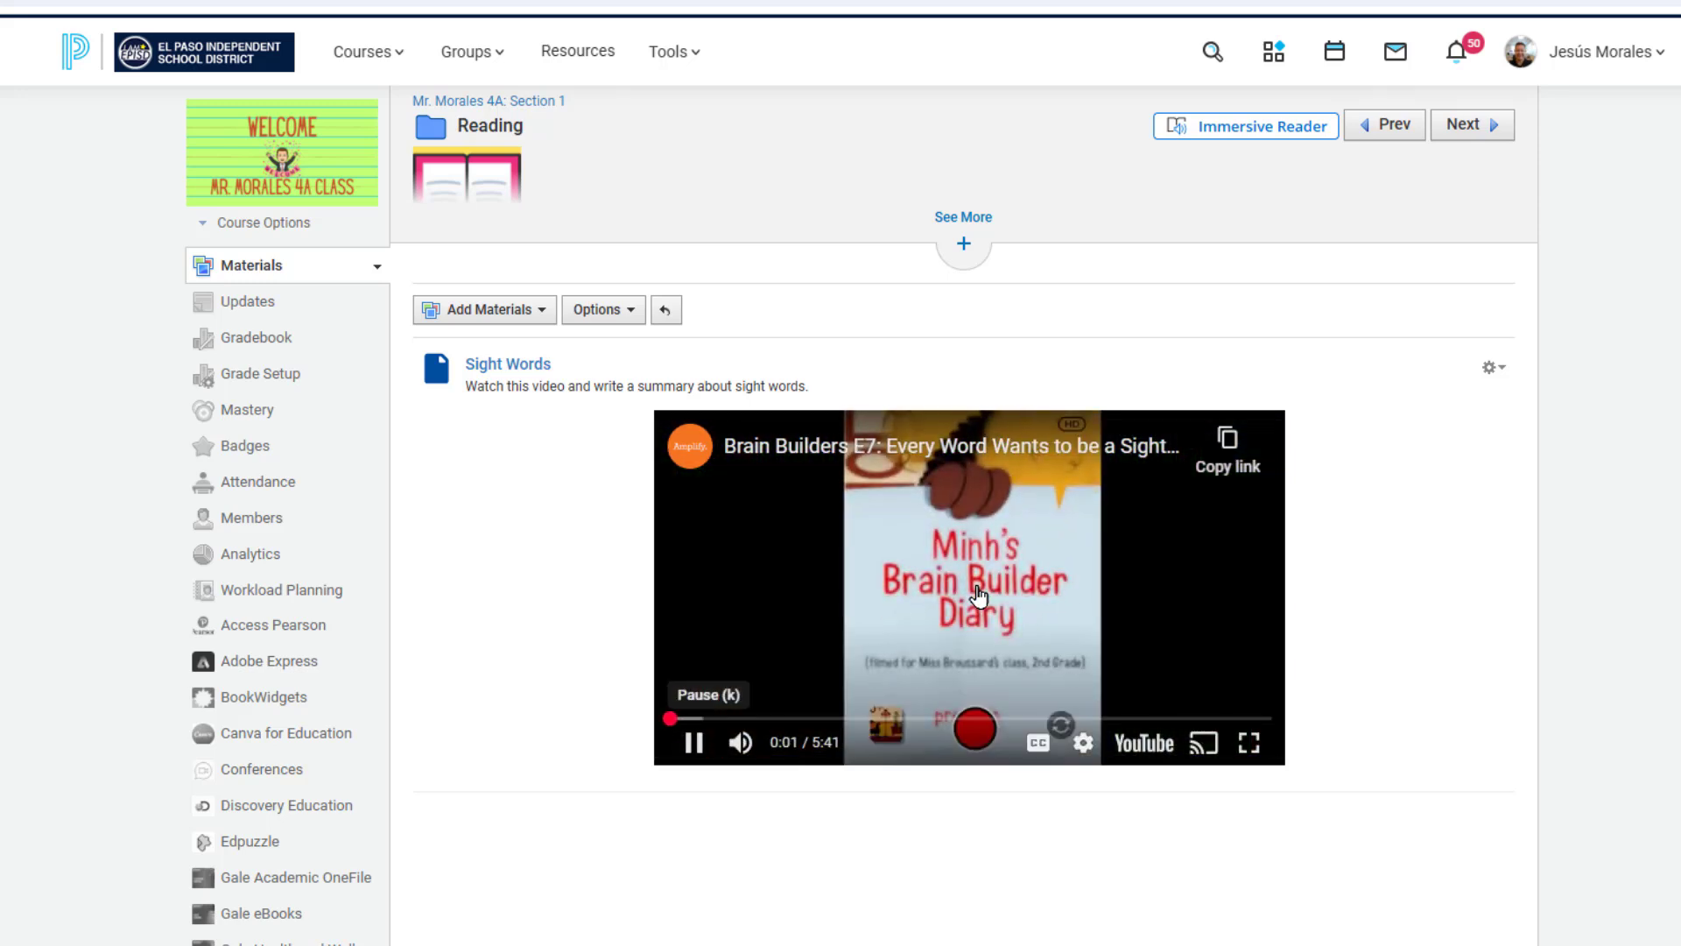
pyautogui.click(979, 588)
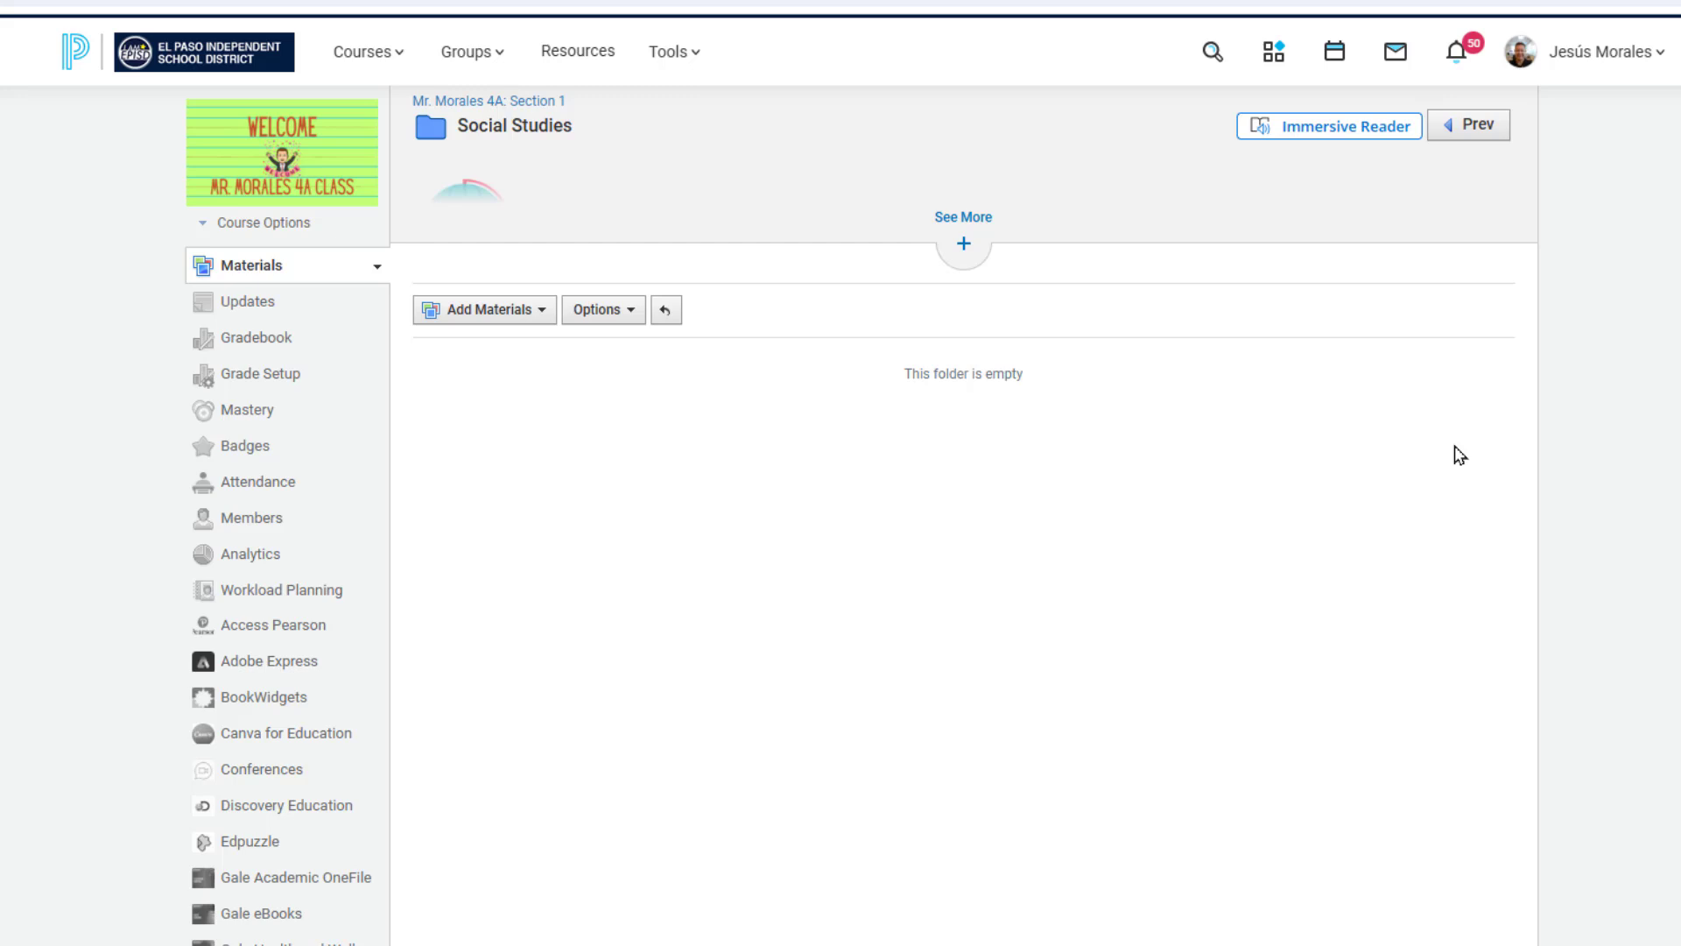
# Add the PDF file "Unit 7 Week 24 Studies Weekly" from the HQIM Resources folder to the course's Social Studies folder.
pyautogui.click(488, 312)
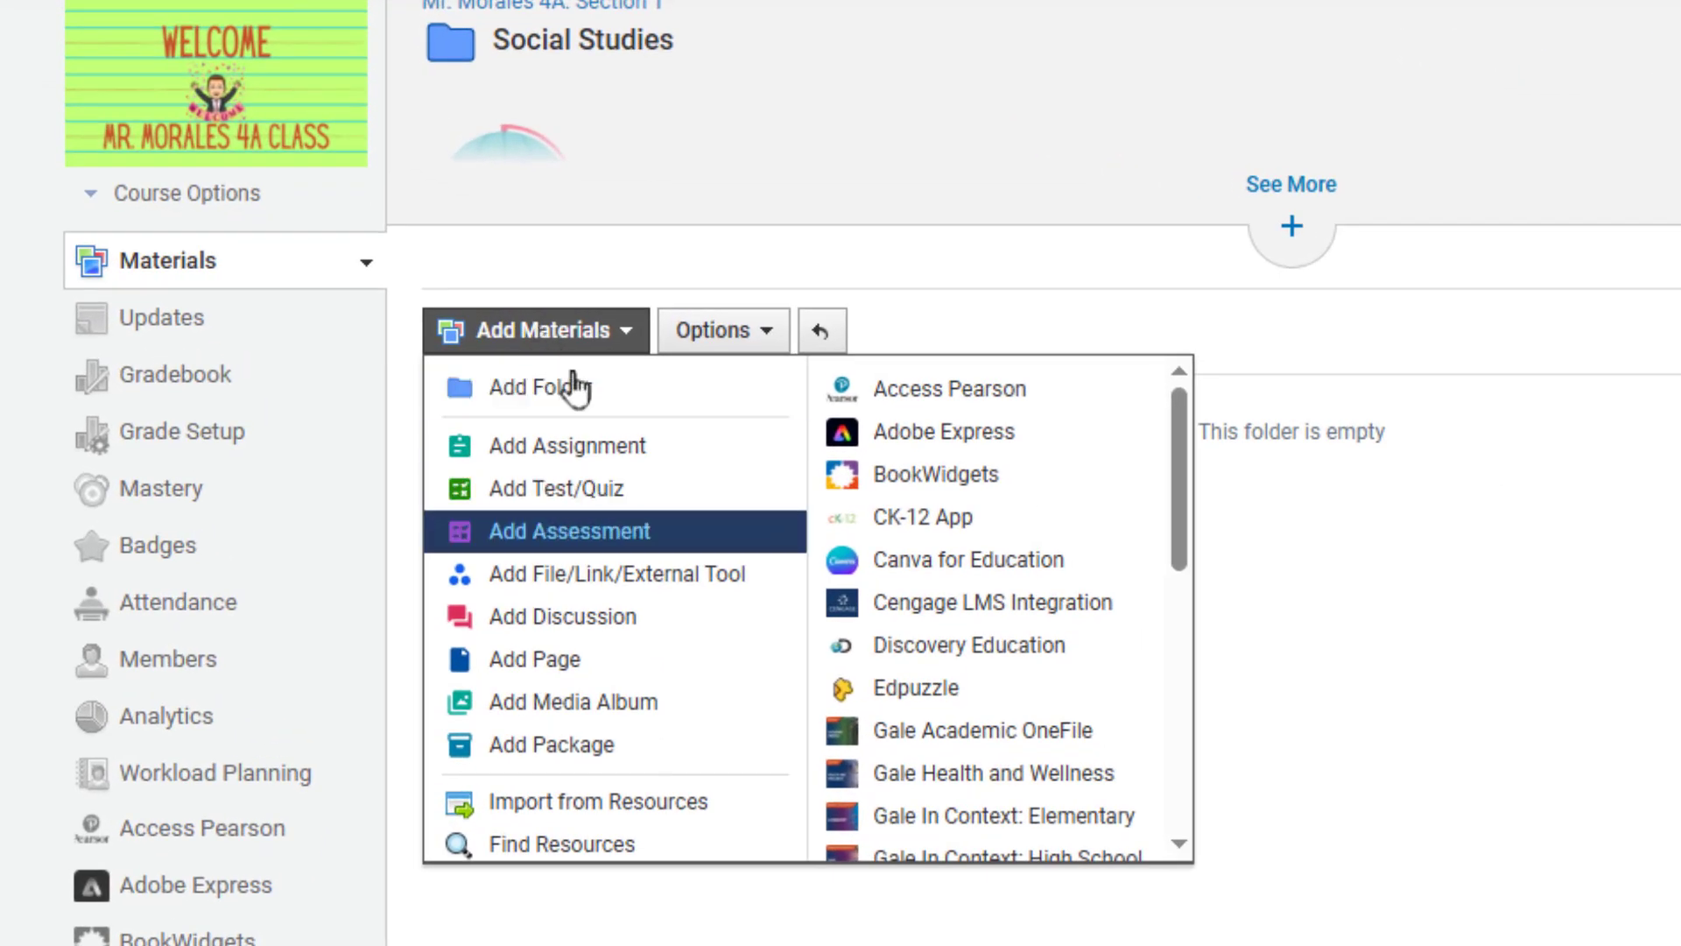
pyautogui.click(719, 577)
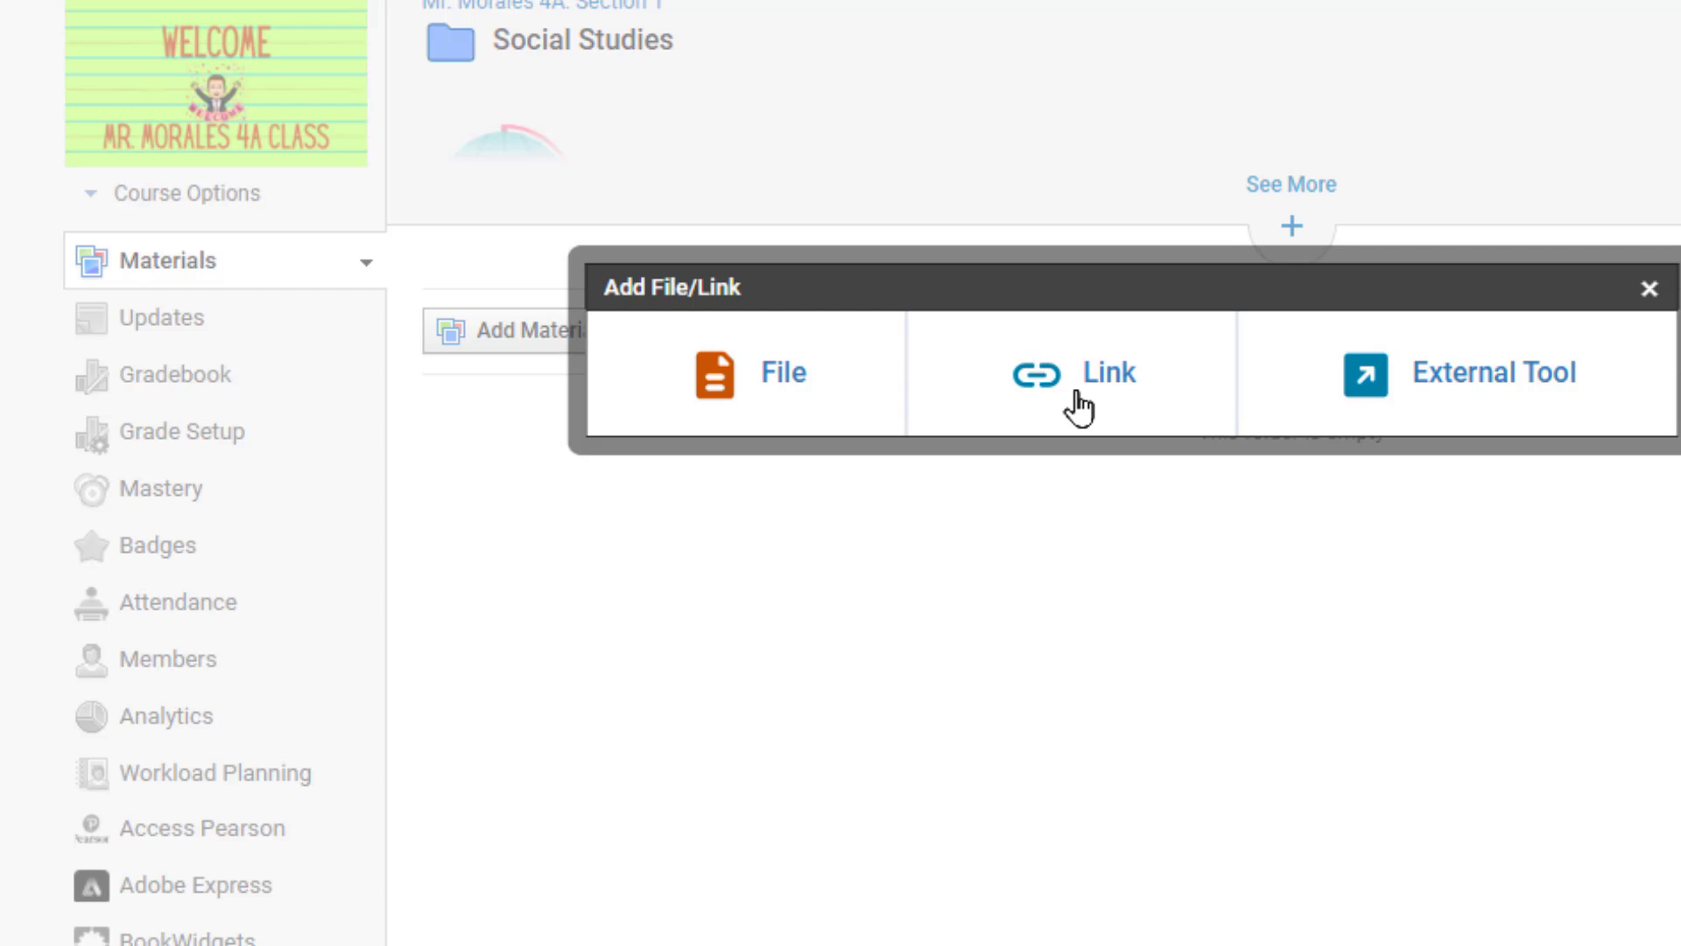
pyautogui.click(788, 379)
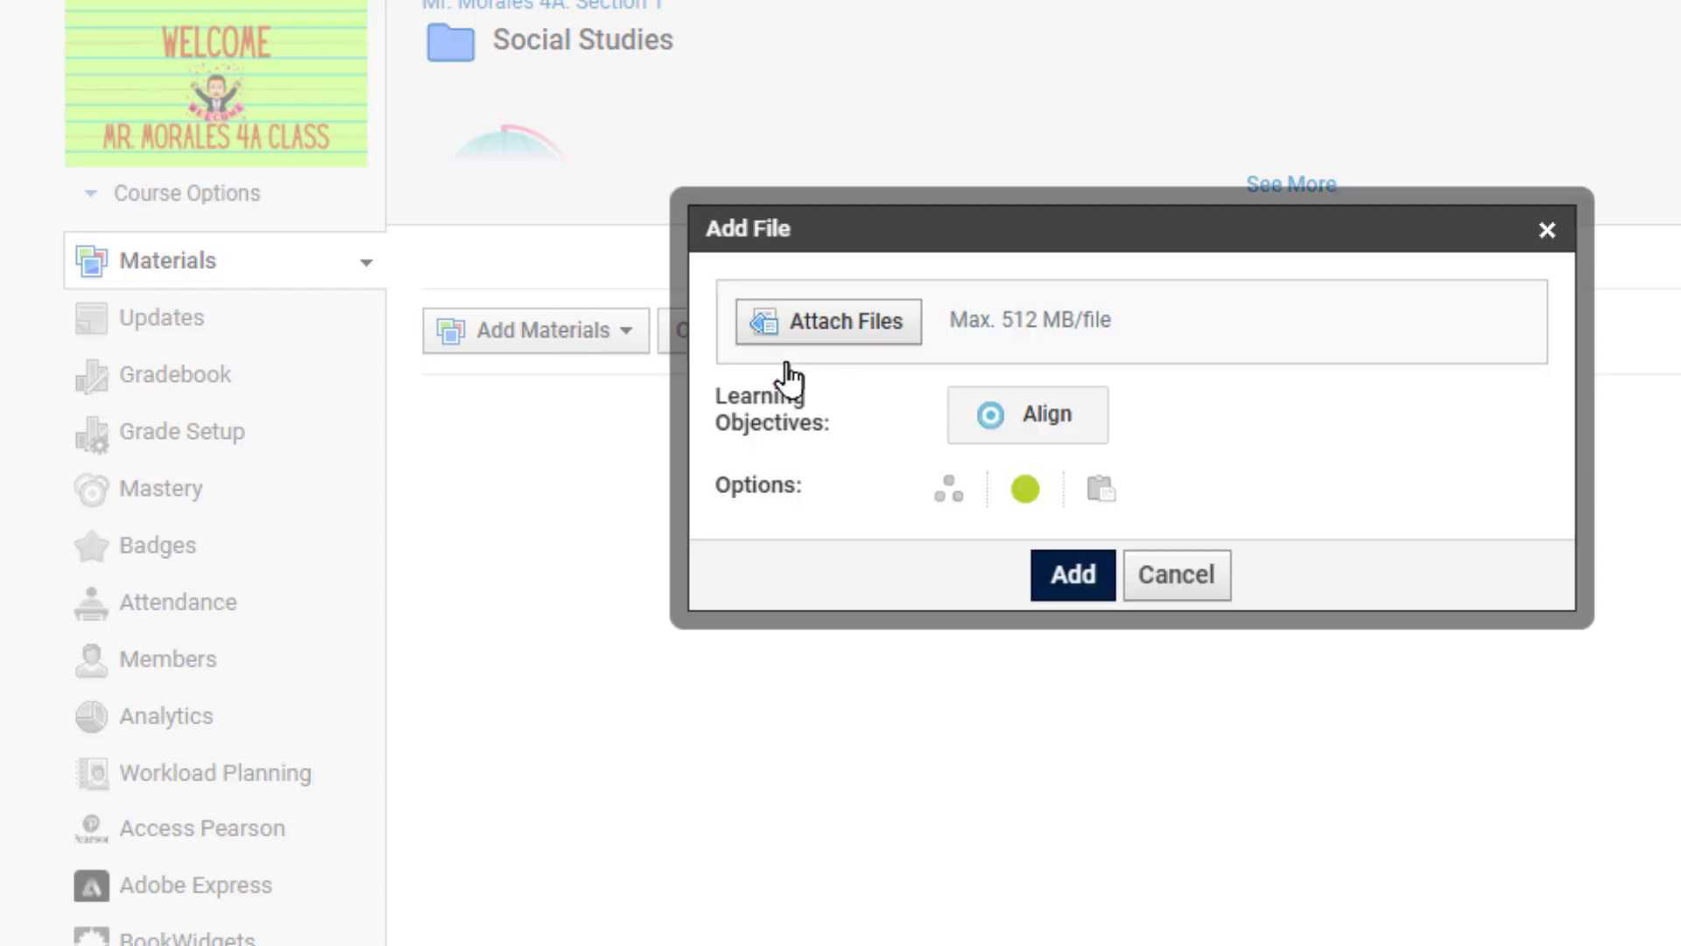
pyautogui.click(829, 320)
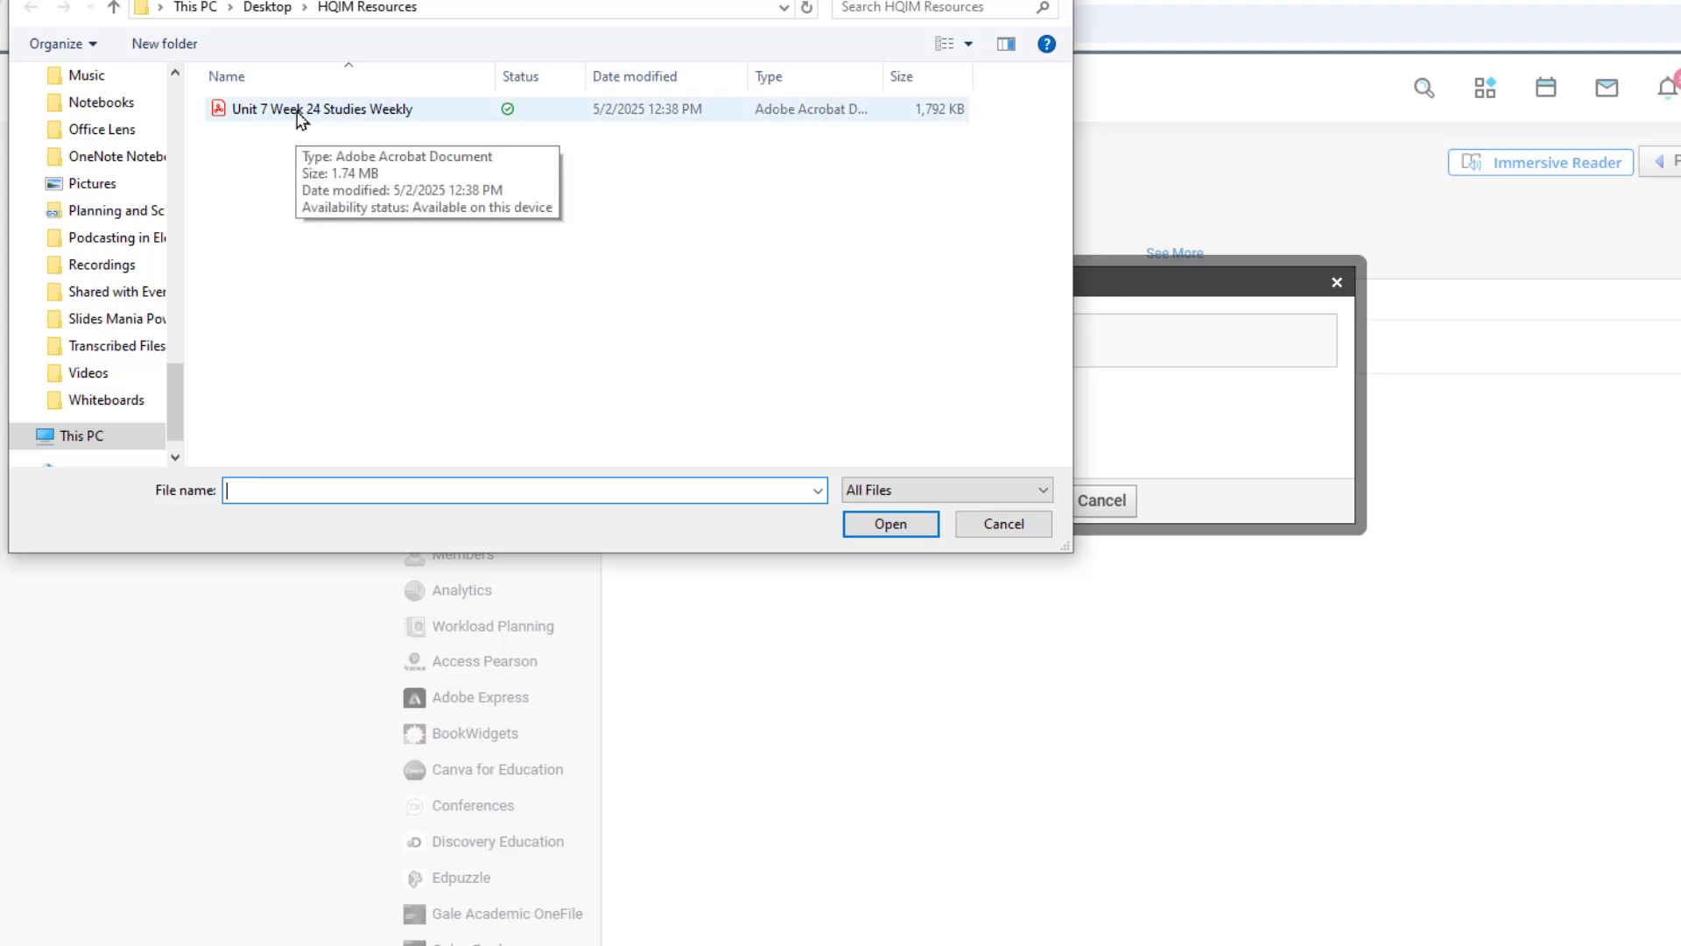
pyautogui.click(300, 115)
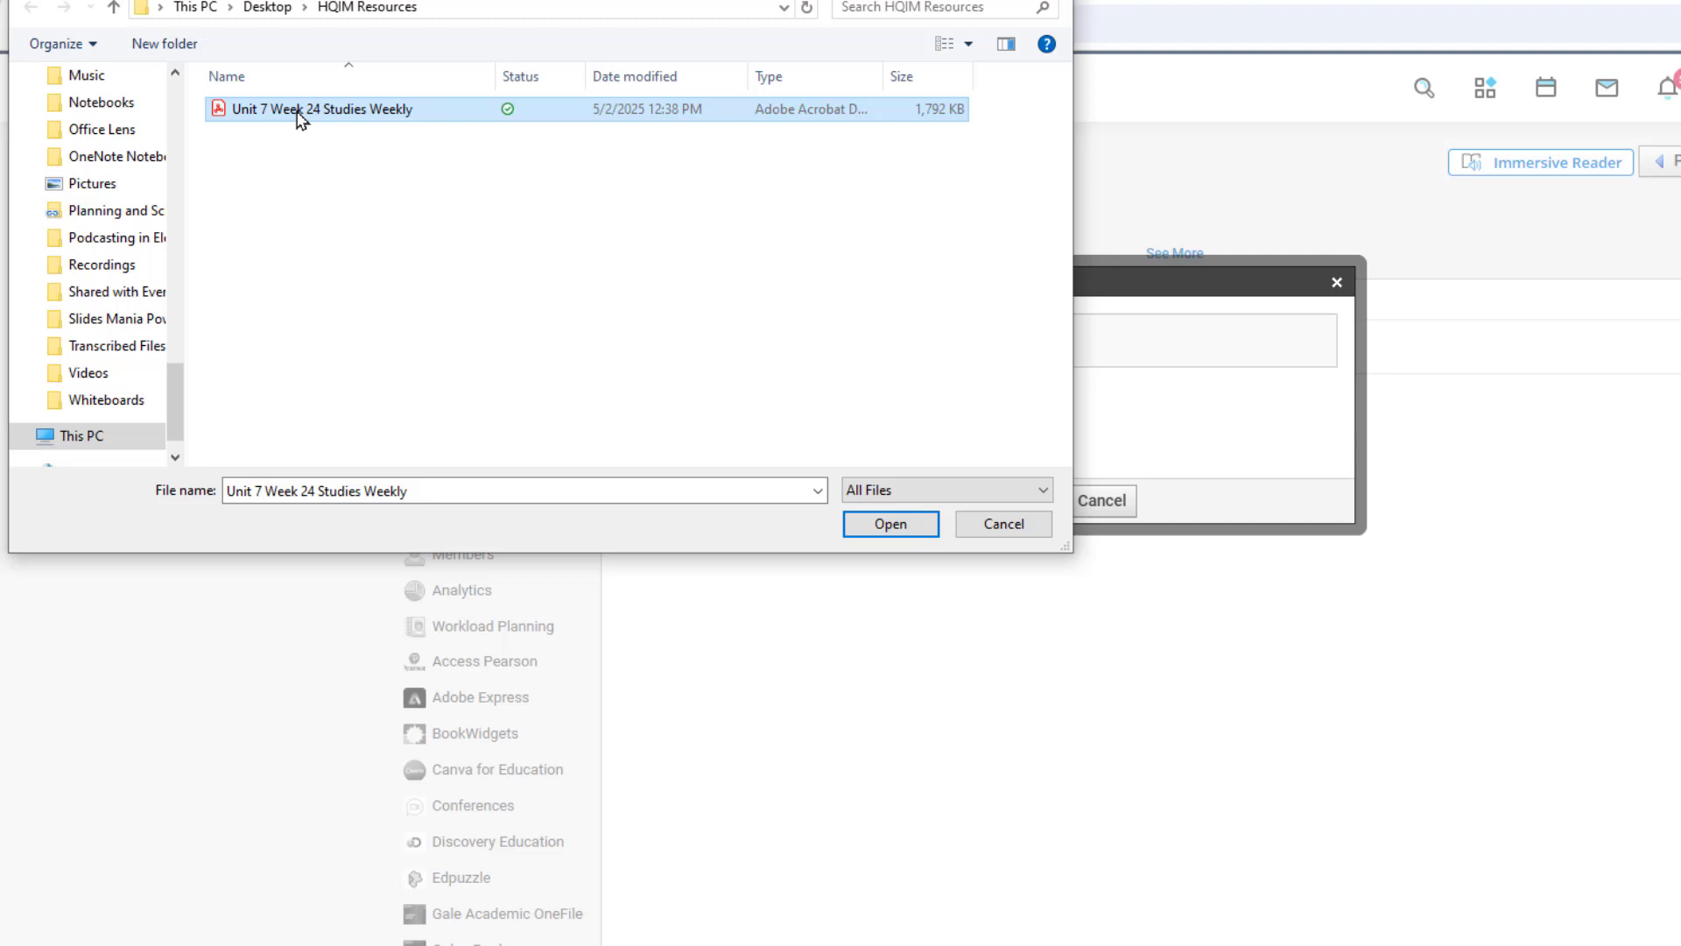
pyautogui.click(898, 526)
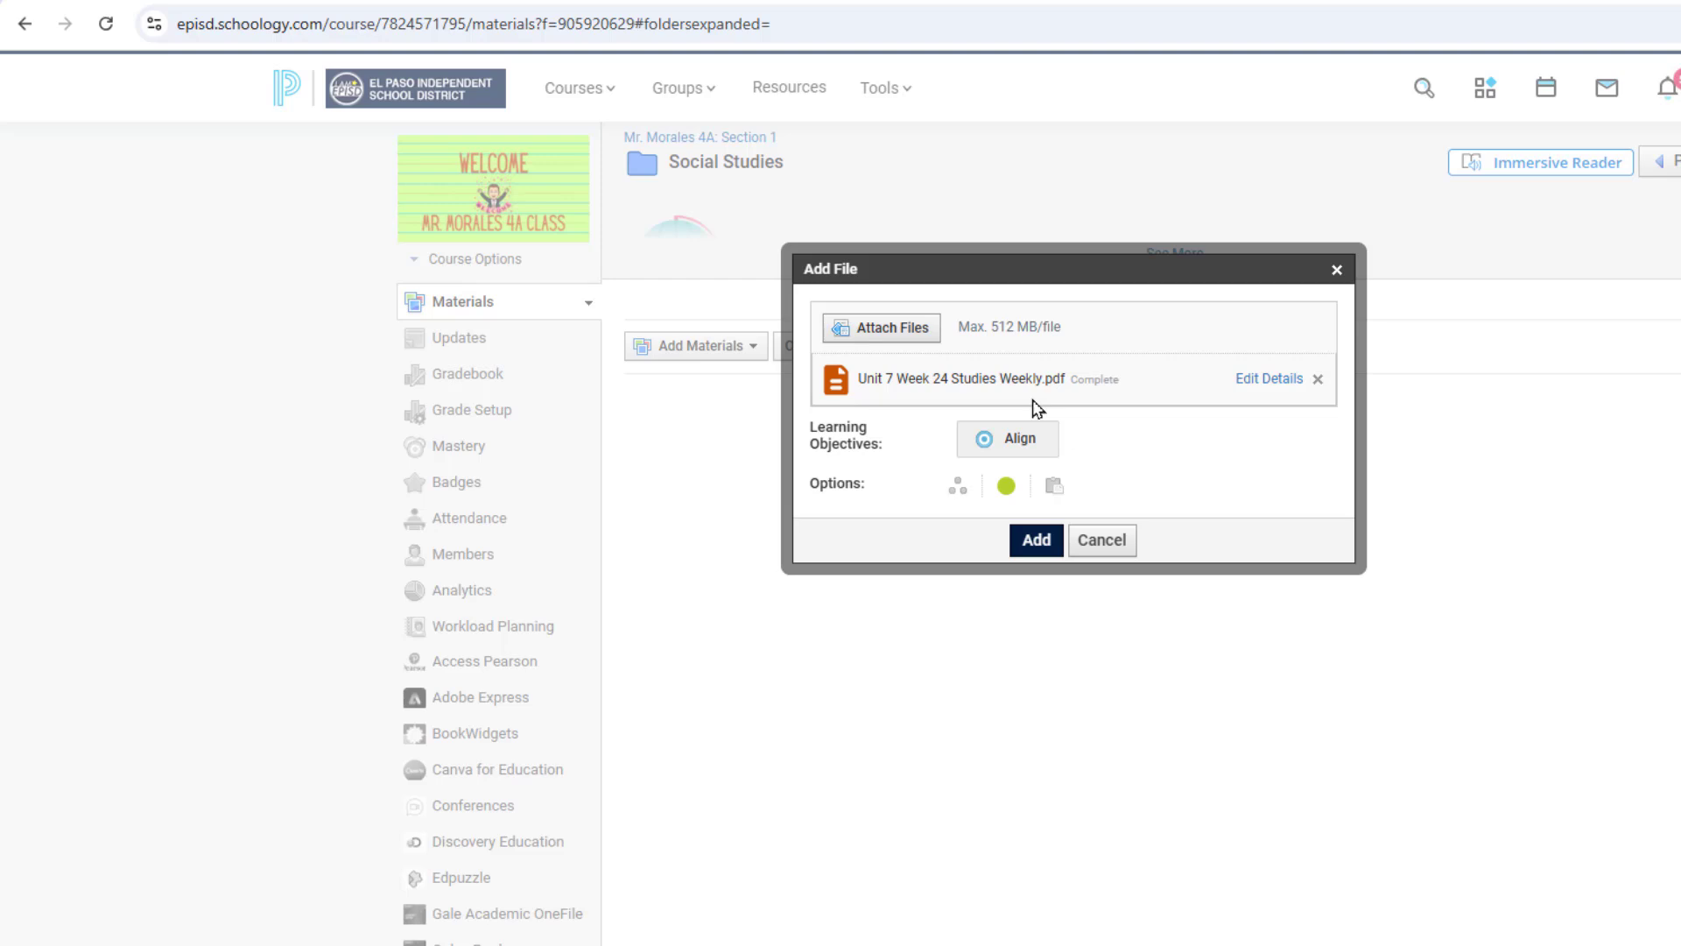
pyautogui.click(1039, 541)
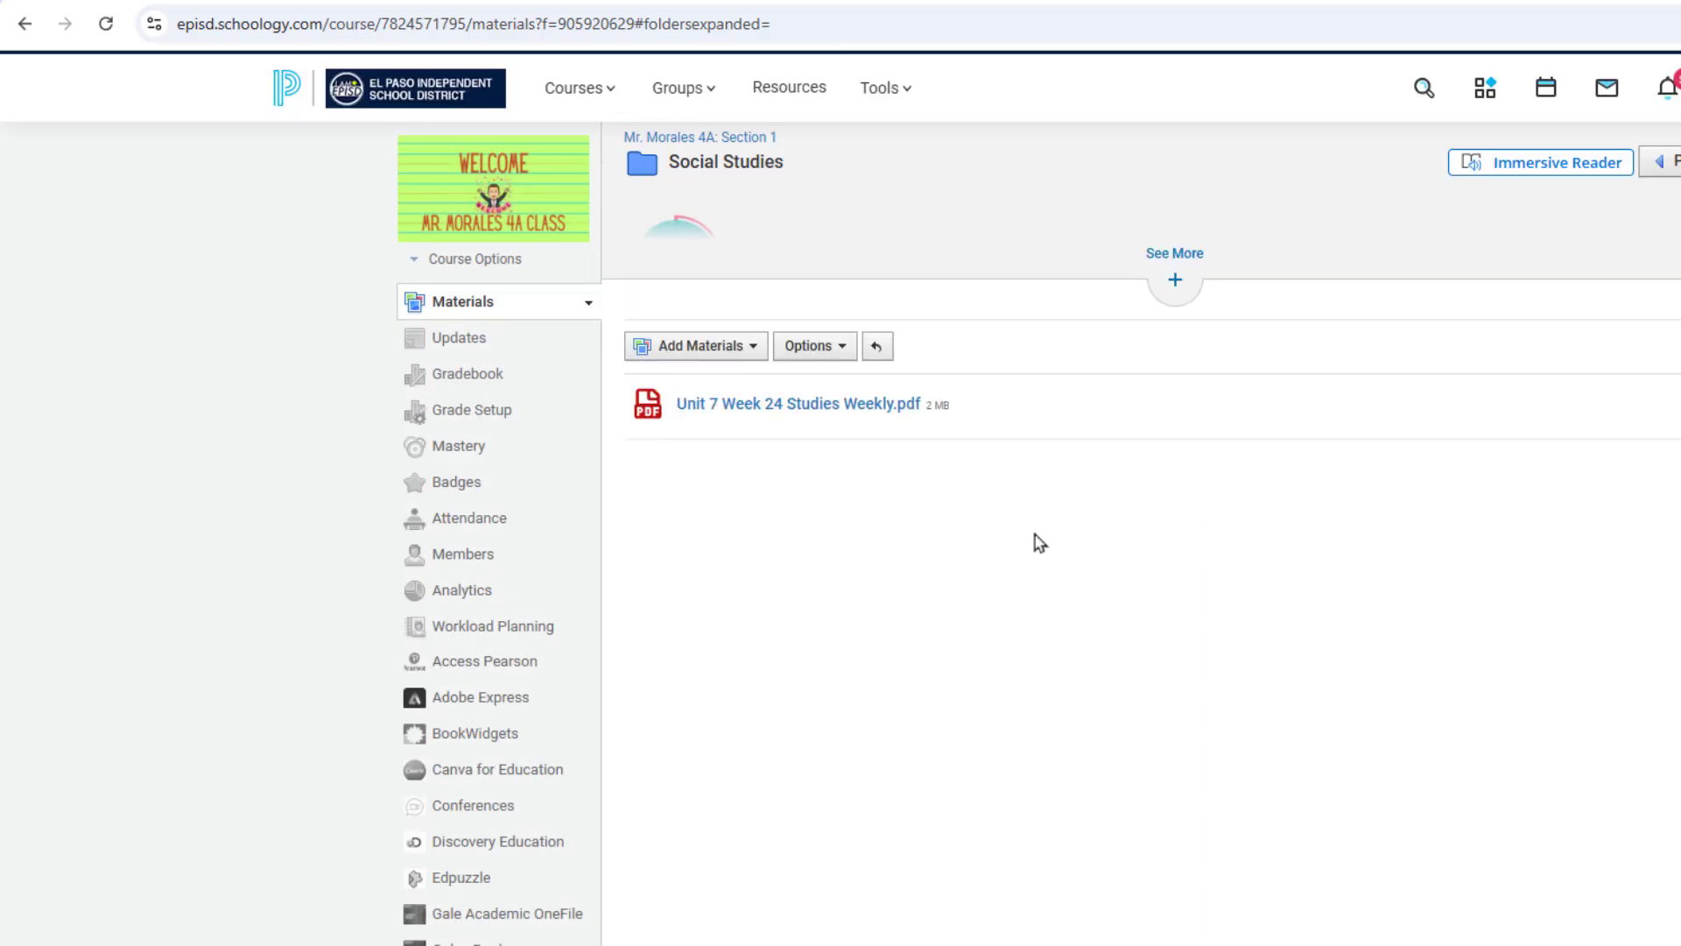
# Open the uploaded Studies Weekly PDF and preview it fitted to height, fitted to width and in full screen.
pyautogui.click(799, 404)
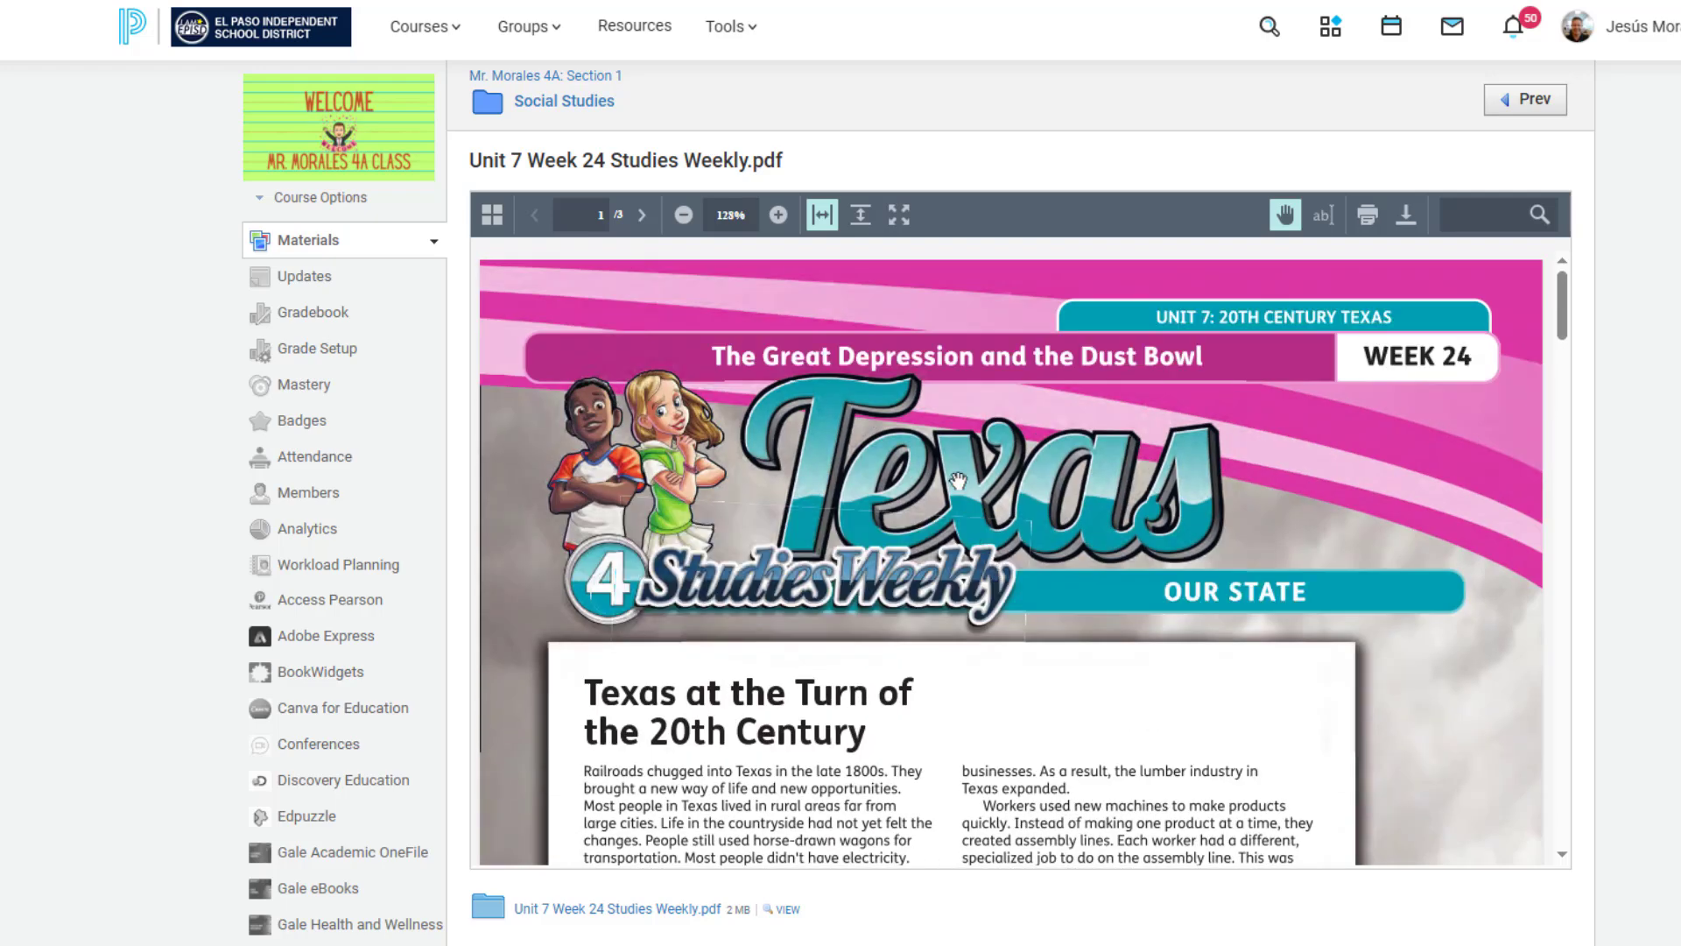
pyautogui.click(859, 216)
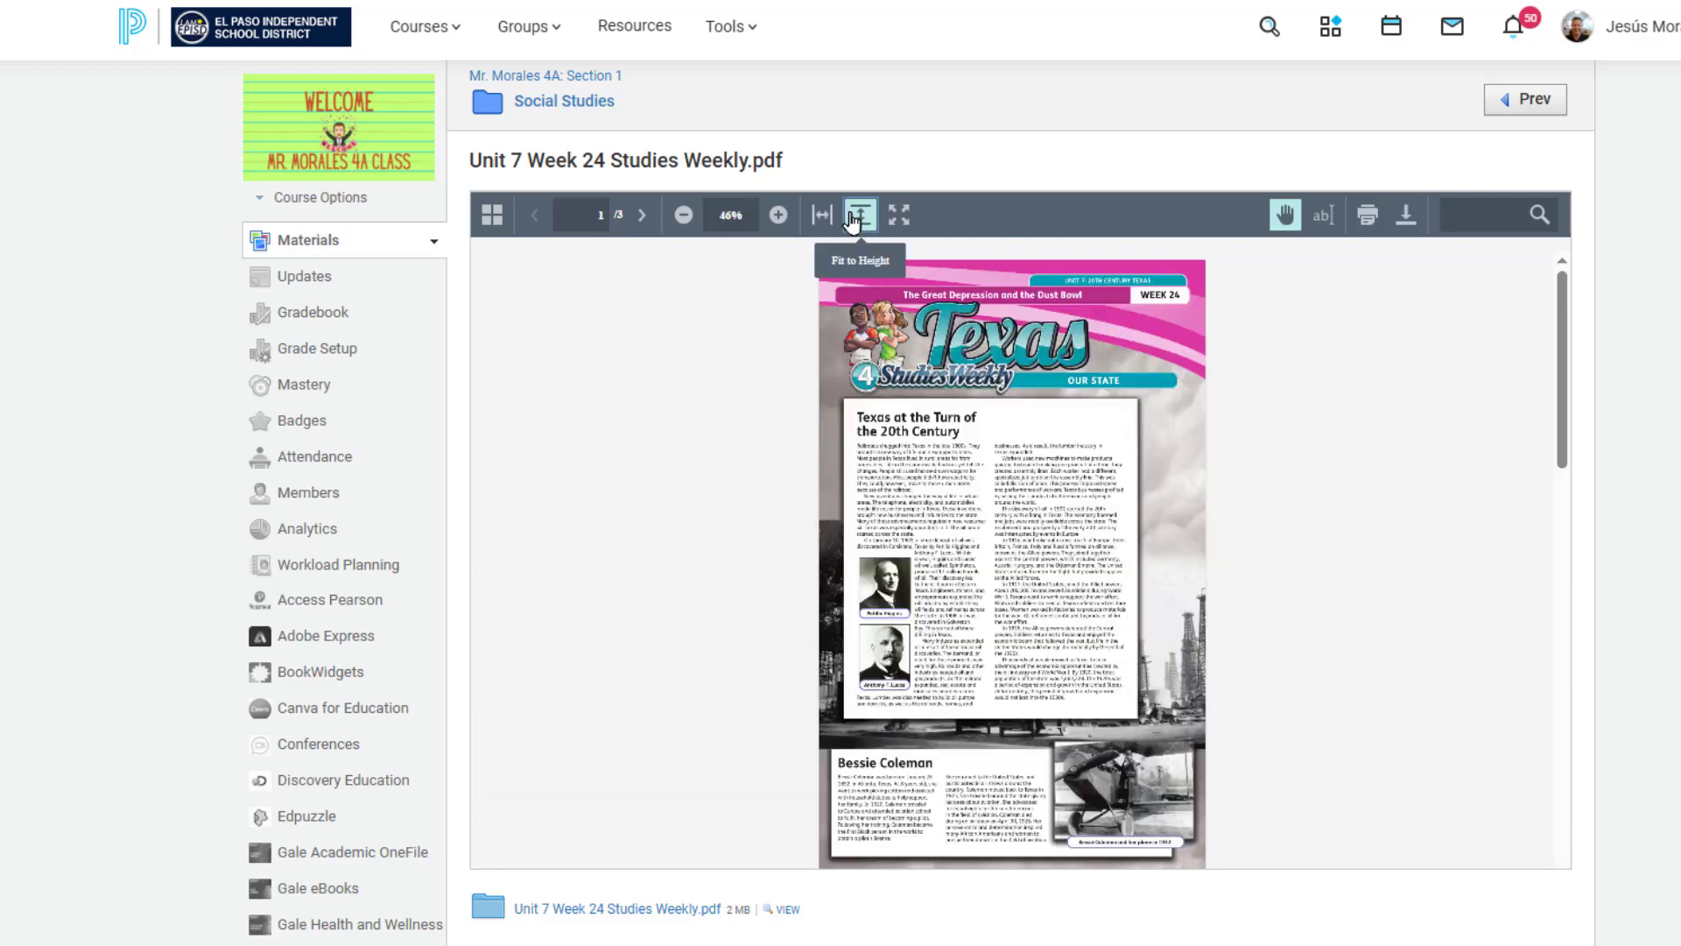
pyautogui.click(821, 217)
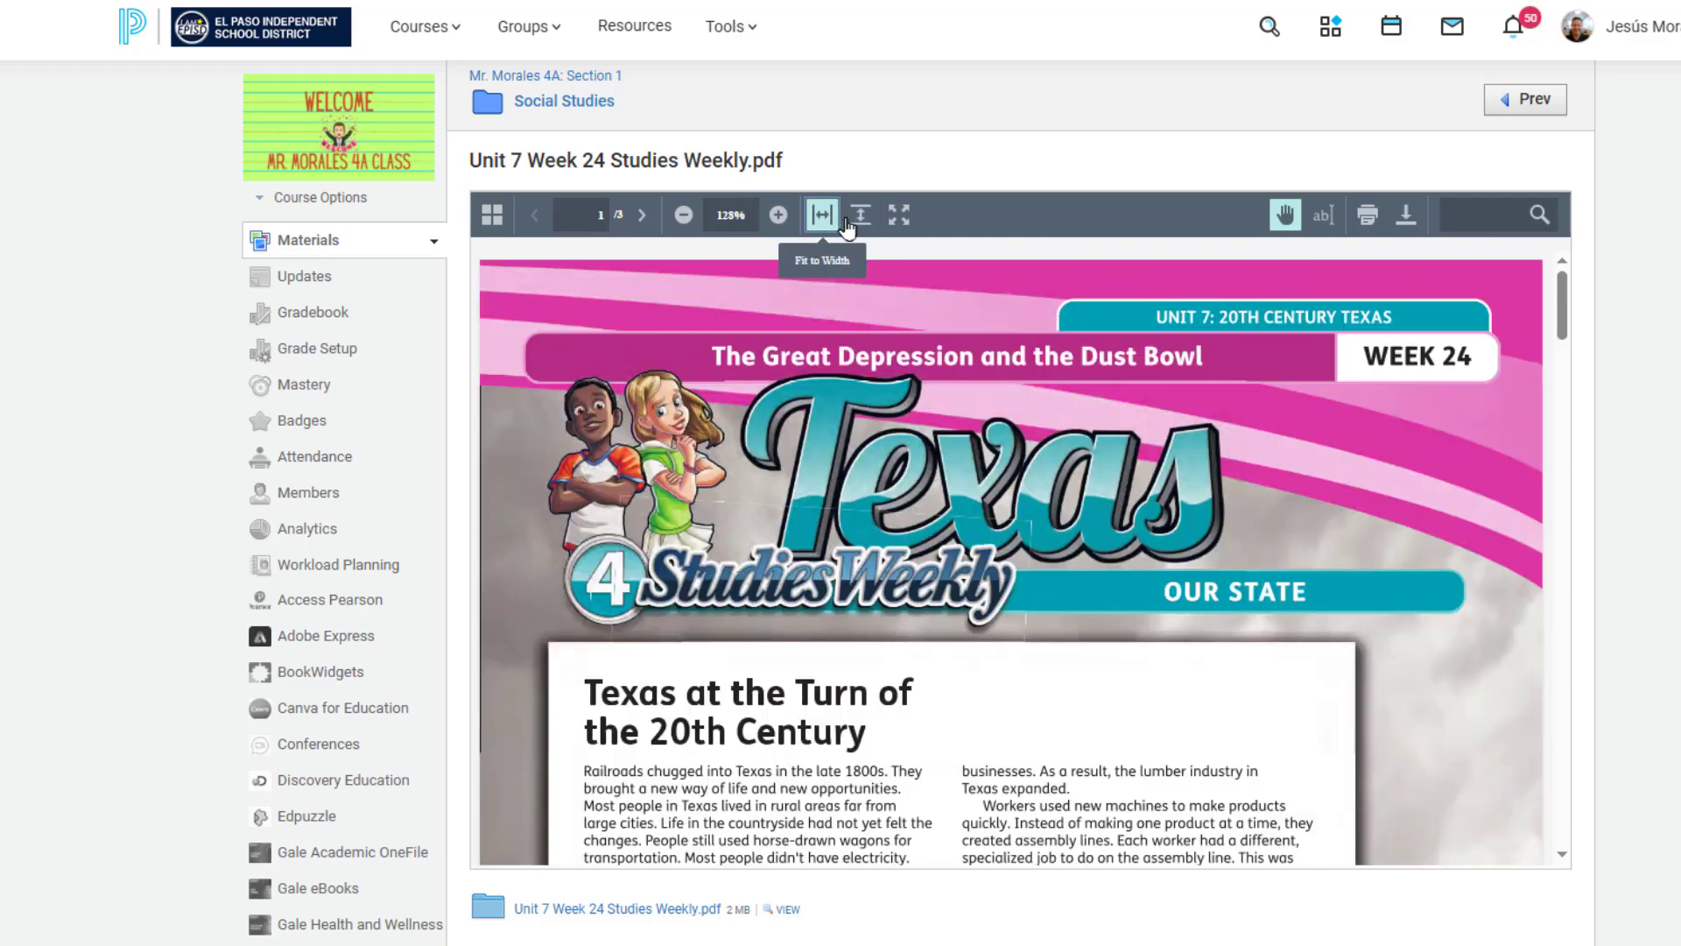
pyautogui.click(899, 226)
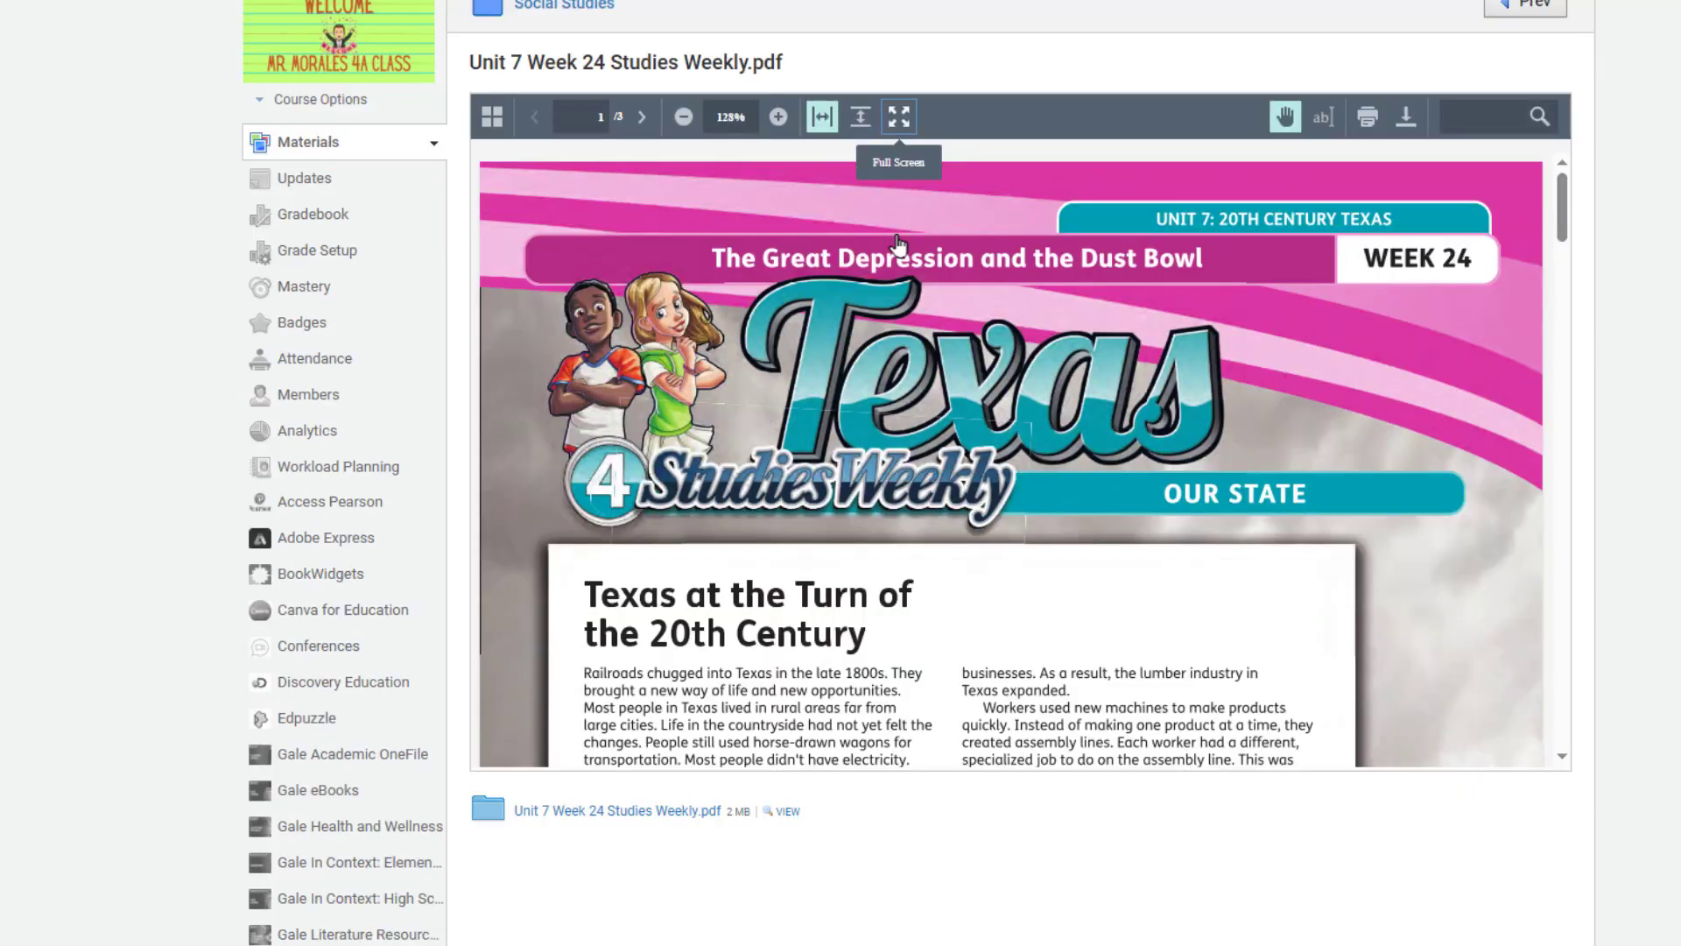
pyautogui.scroll(-5, 913, 700)
pyautogui.scroll(-5, 917, 698)
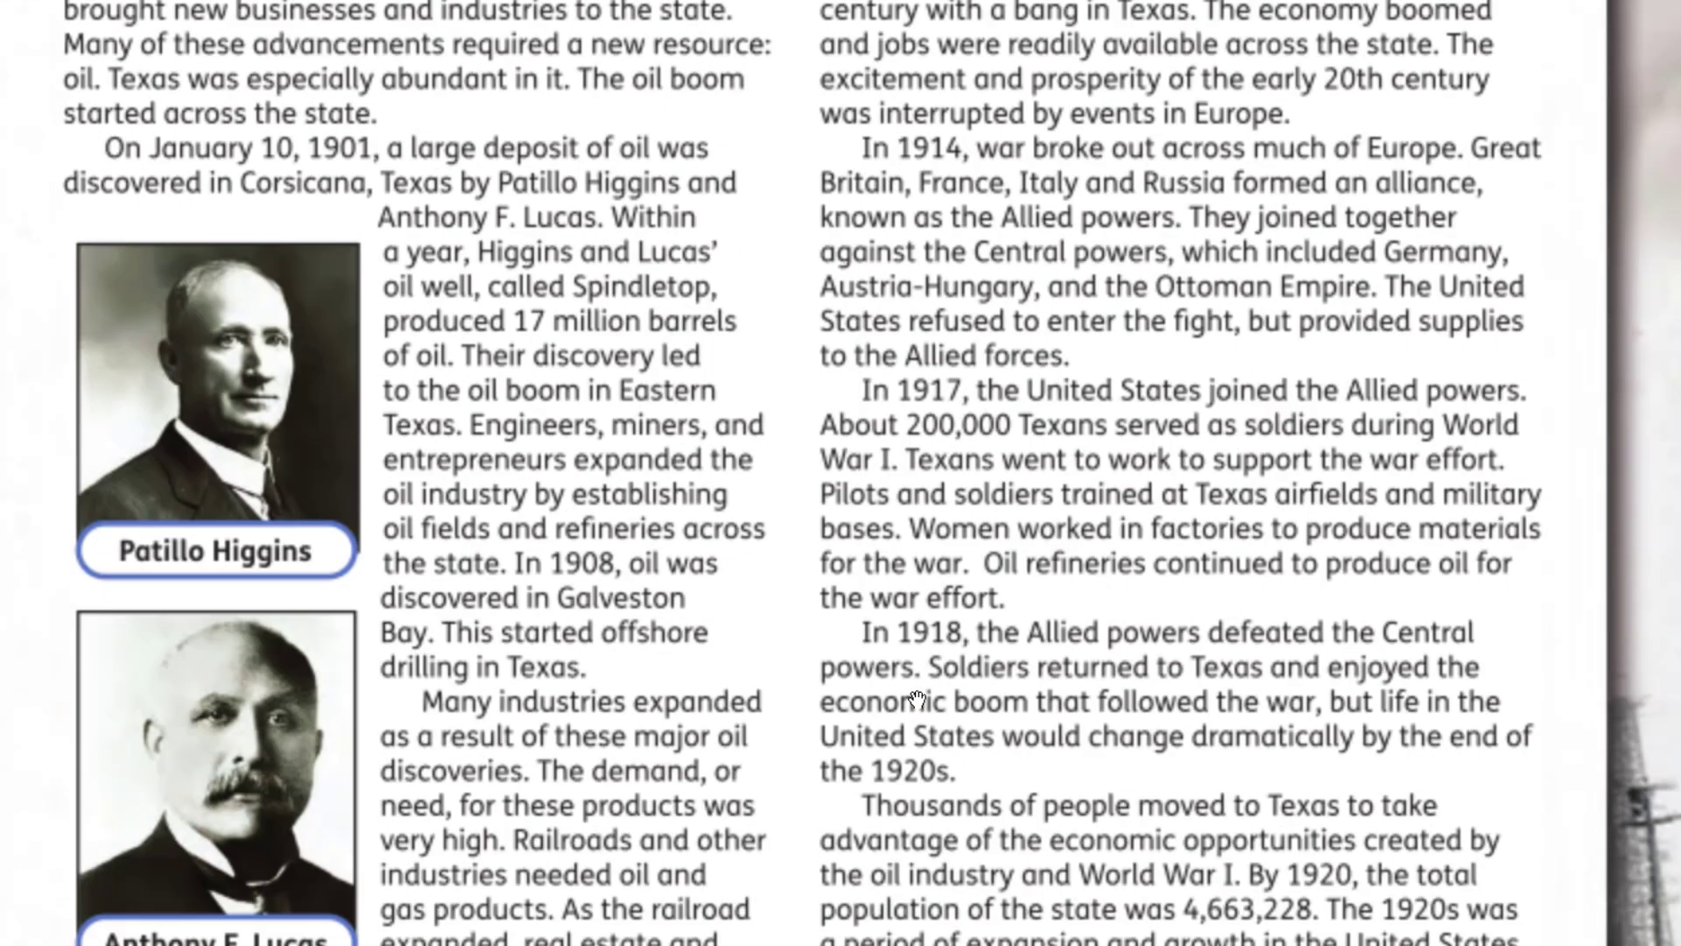
pyautogui.scroll(8, 917, 698)
pyautogui.press('Escape')
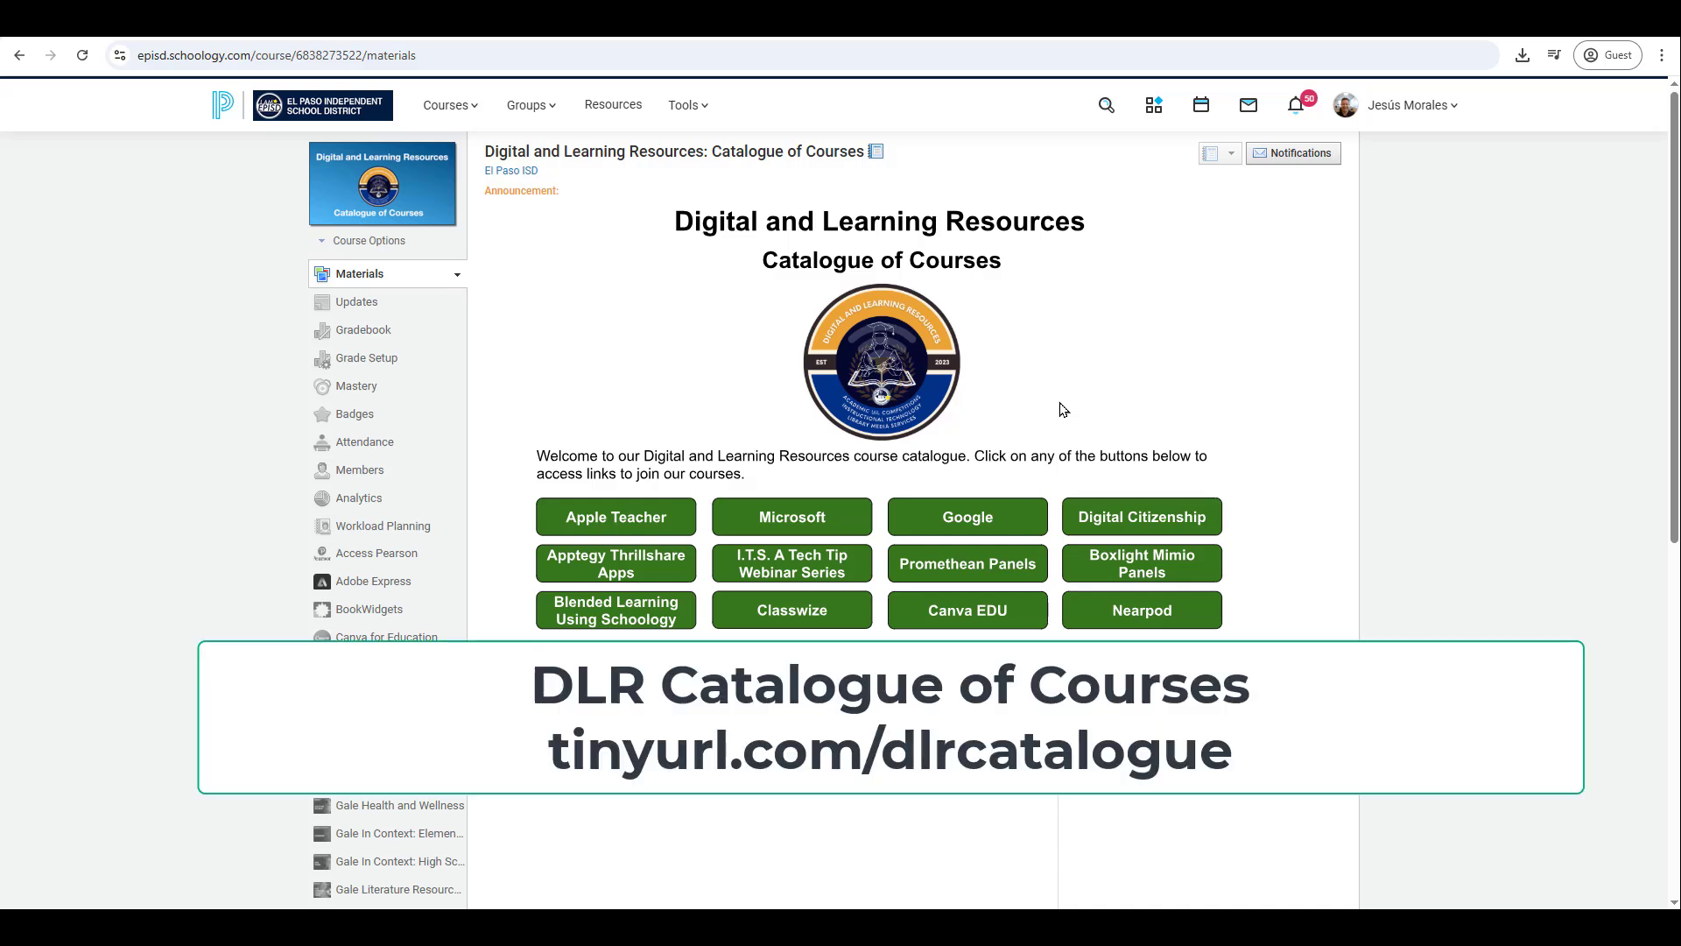
# Open Blended Learning Using Schoology from the Digital and Learning Resources course catalogue and review the Blended Learning Academy workshops.
pyautogui.click(645, 615)
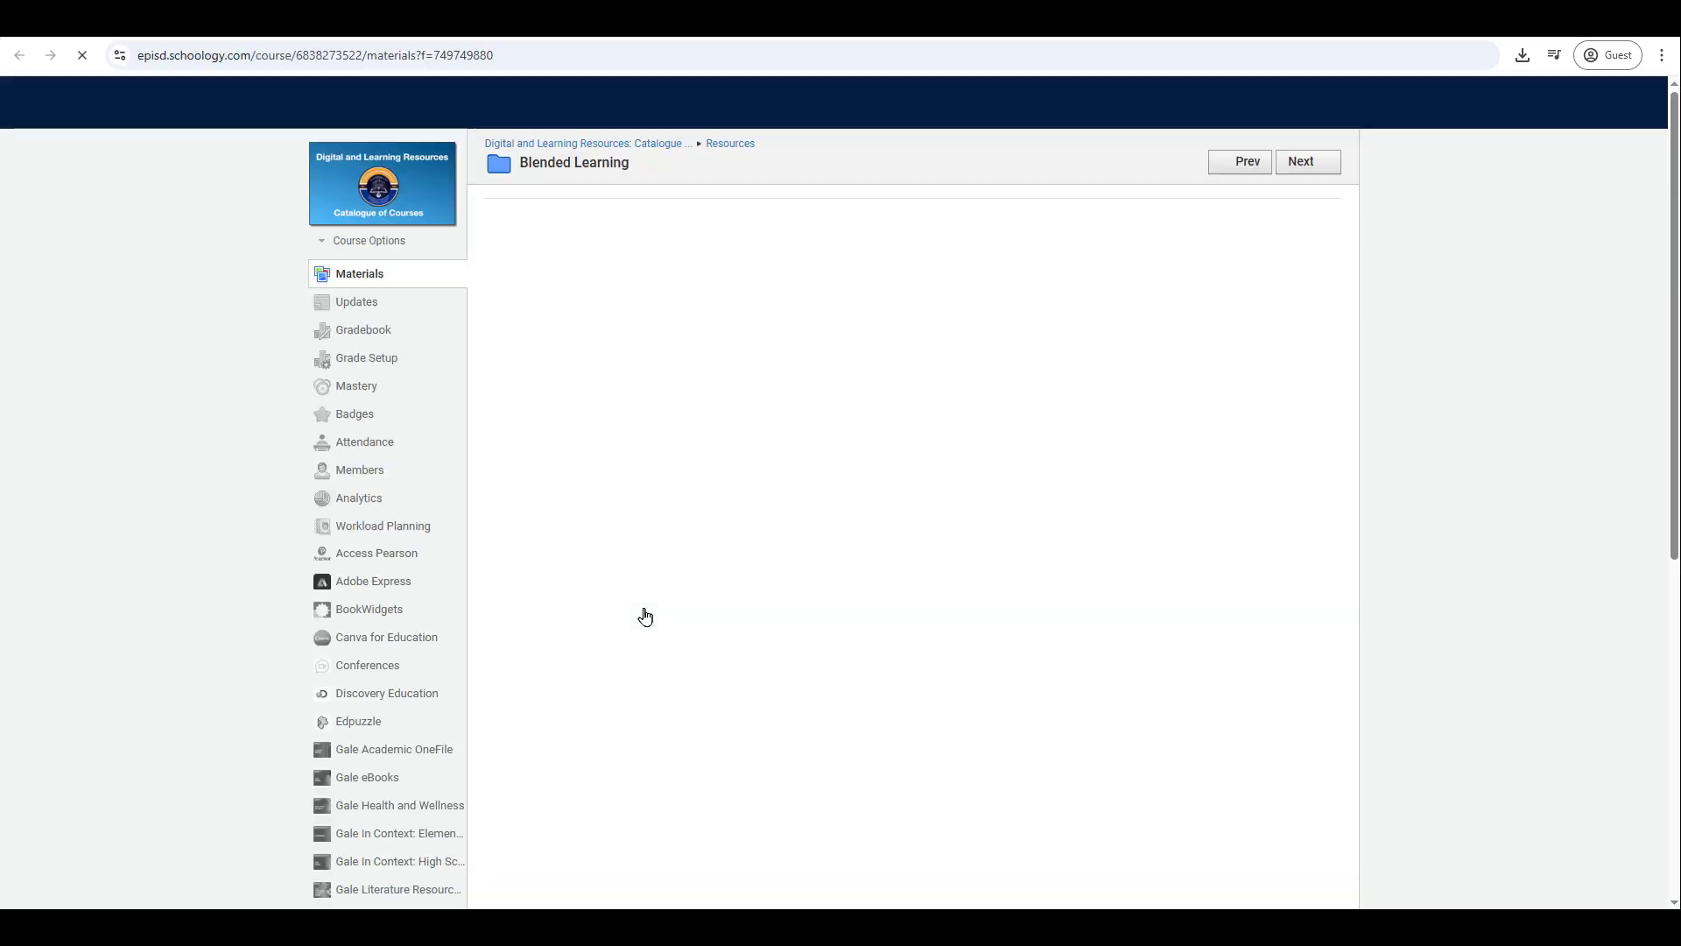
pyautogui.scroll(-4, 847, 569)
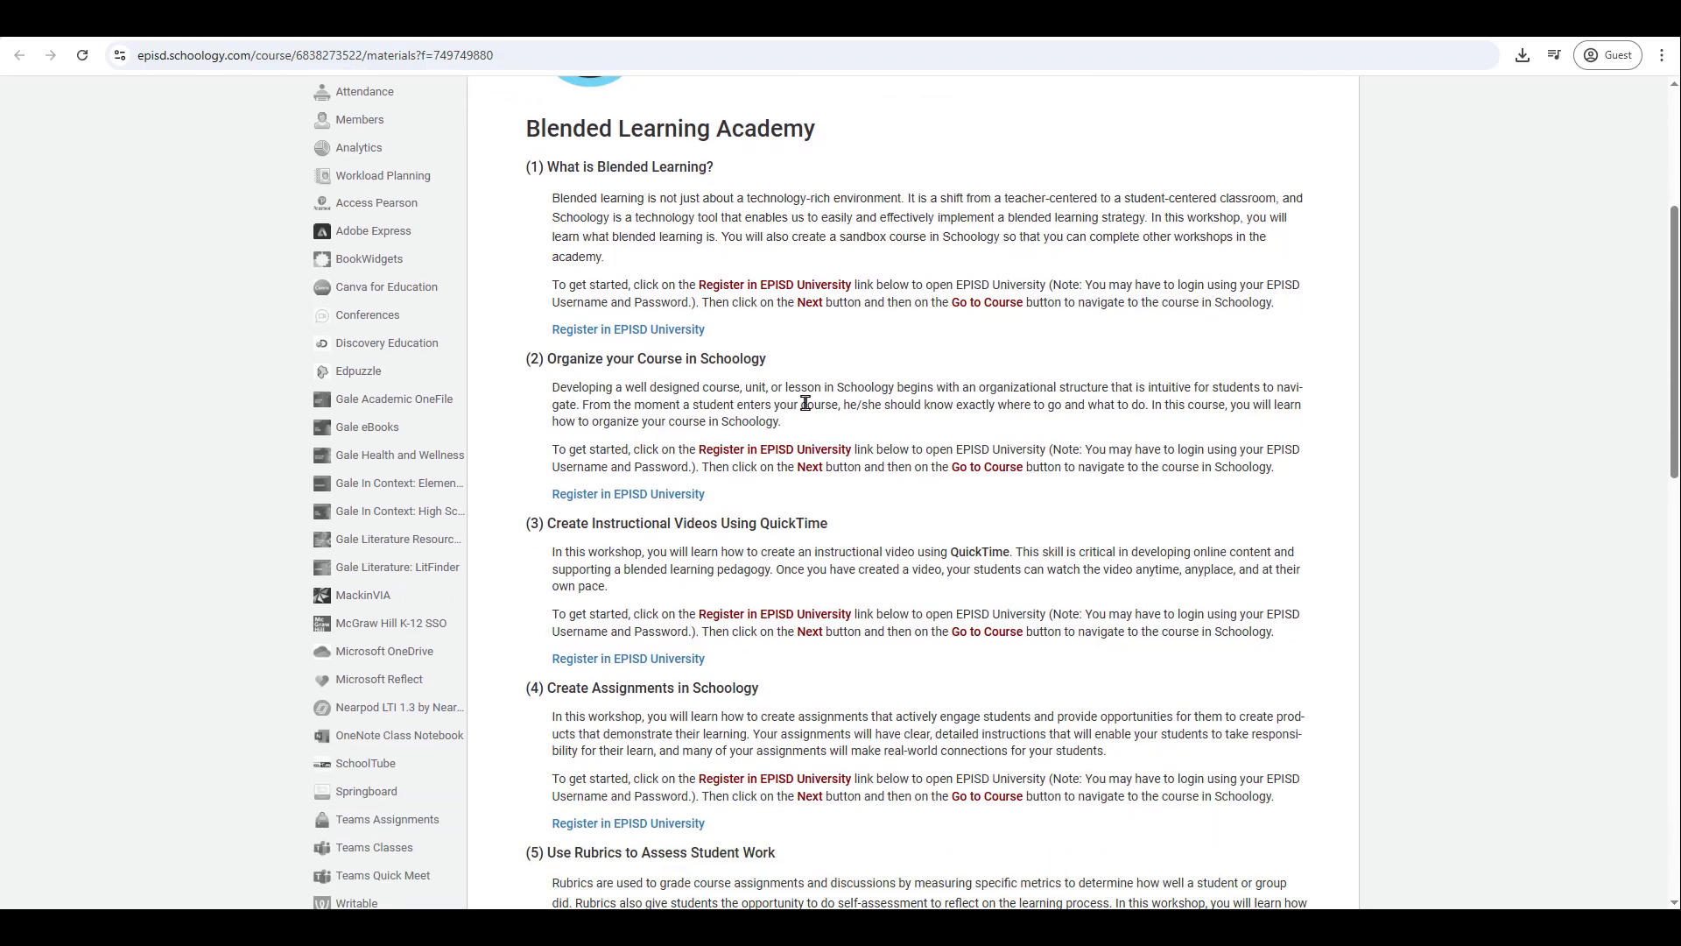
pyautogui.scroll(-3, 857, 587)
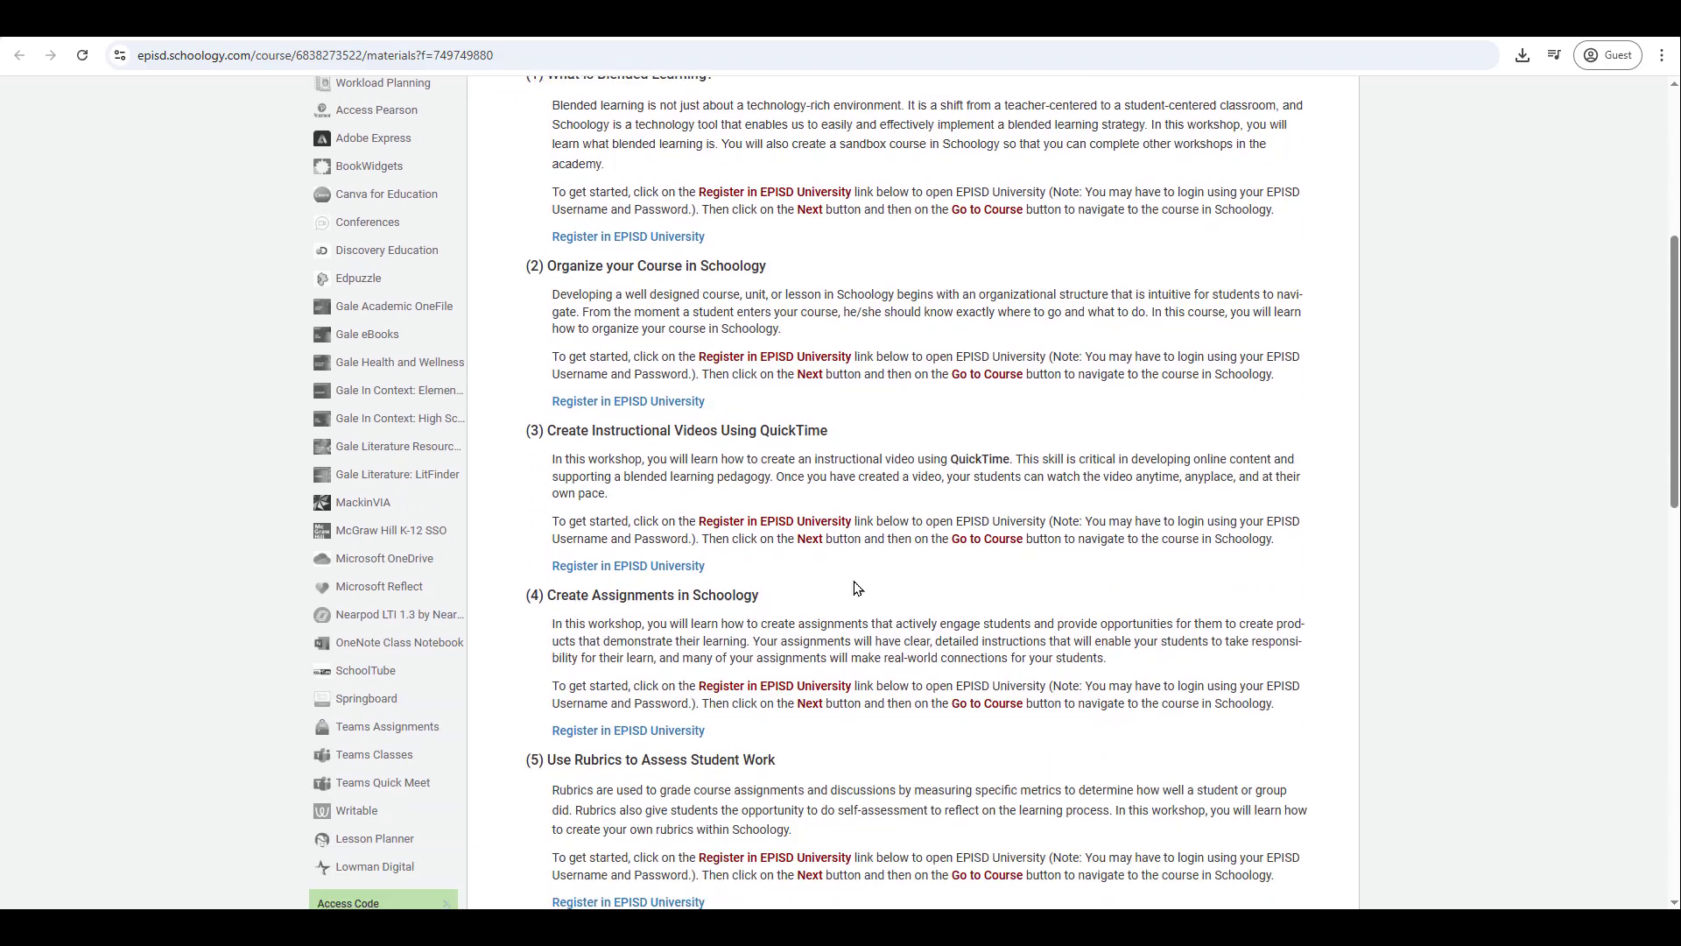